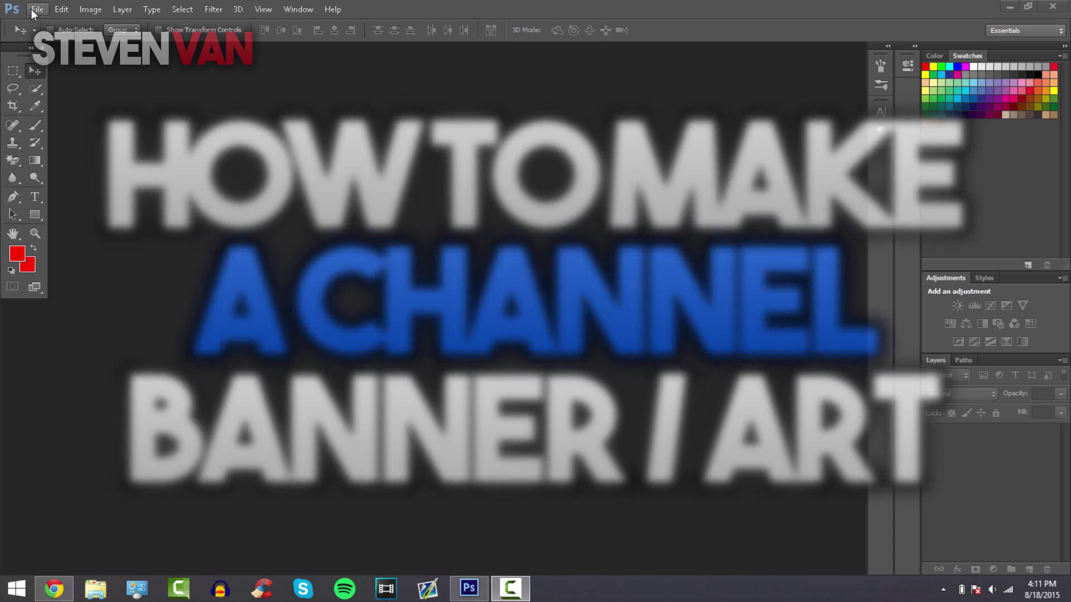
Create a File > New document of 2560 × 1440 pixels with transparent background contents.
left_click(38, 9)
left_click(48, 21)
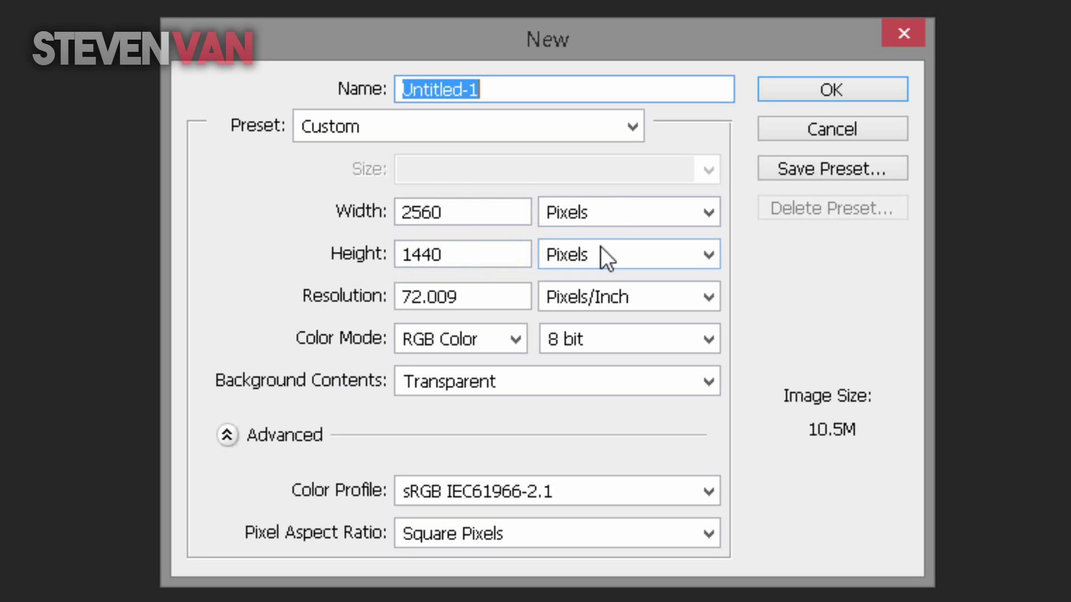
left_click(598, 263)
left_click(598, 263)
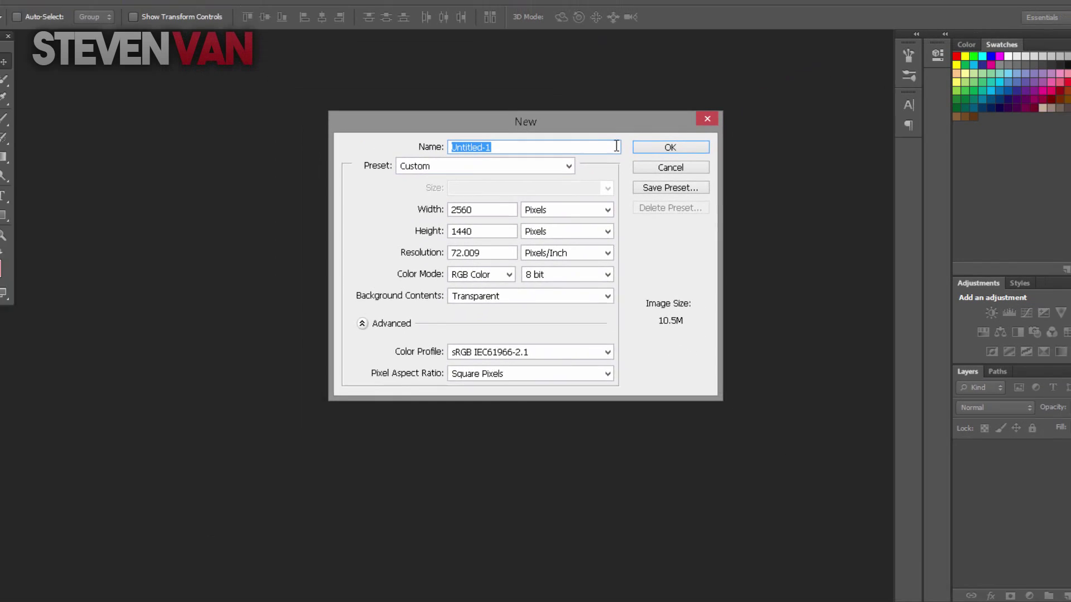
left_click(832, 89)
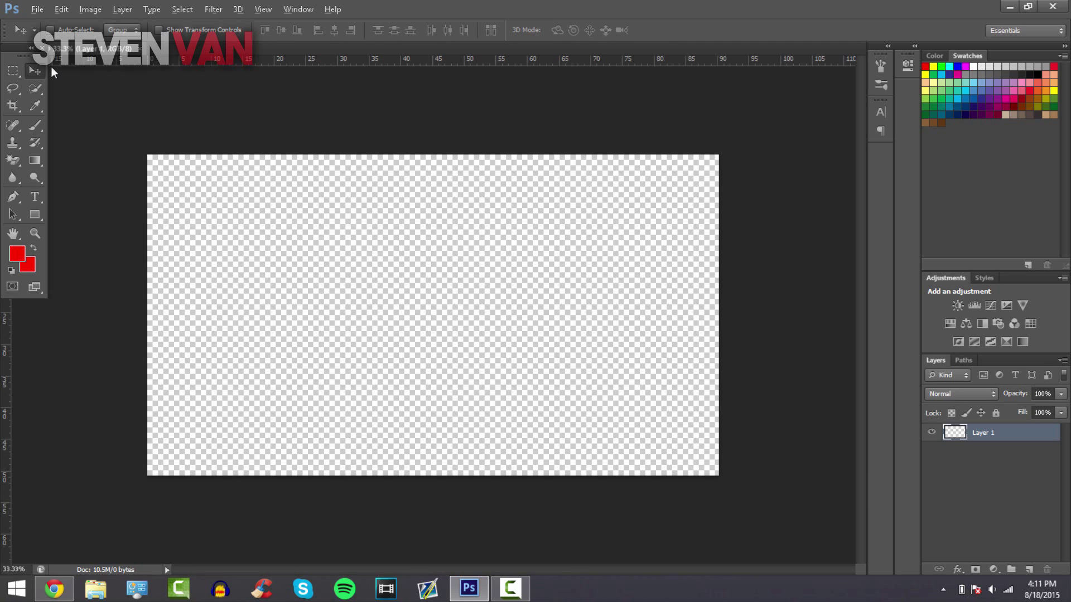
Search the web for 'YOUTUBE banner' in a new browser tab and show image results.
key("alt+Tab")
key("alt+Tab")
key("alt+Tab")
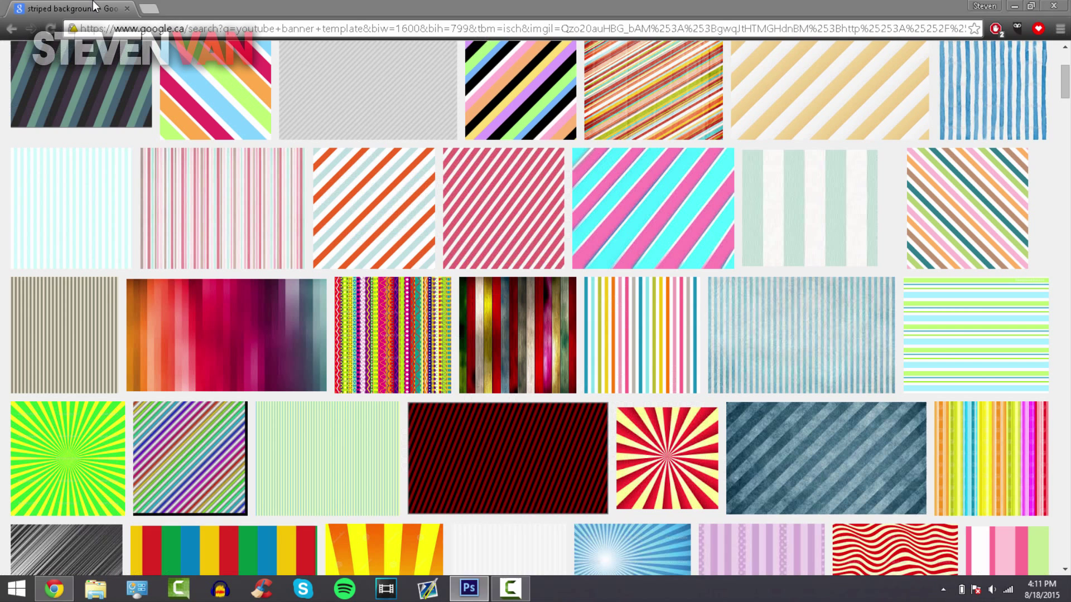
left_click(155, 5)
type("YOUTUBE banner")
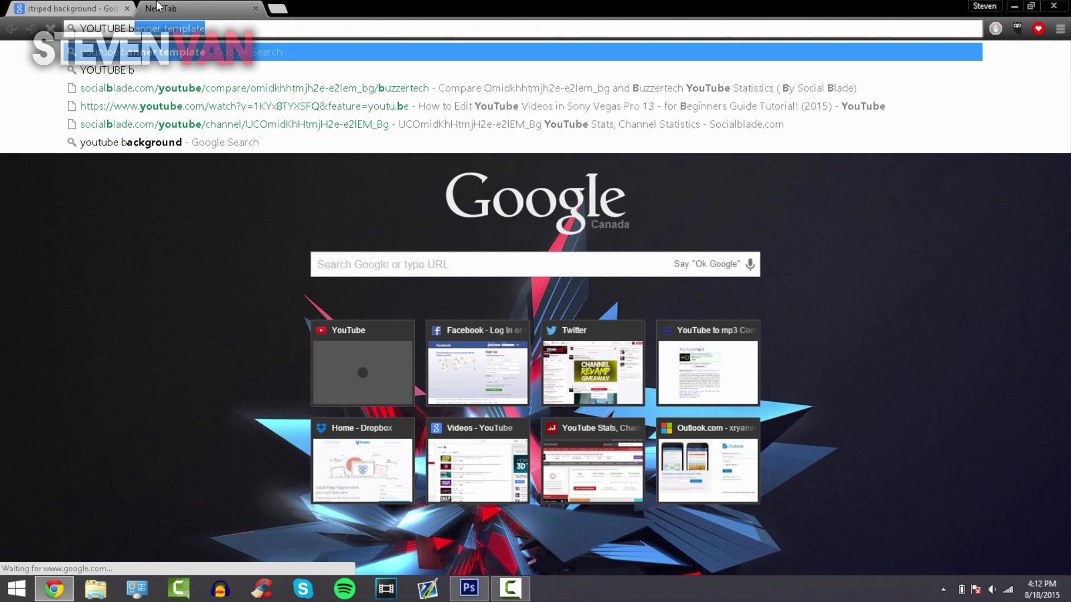
key("Return")
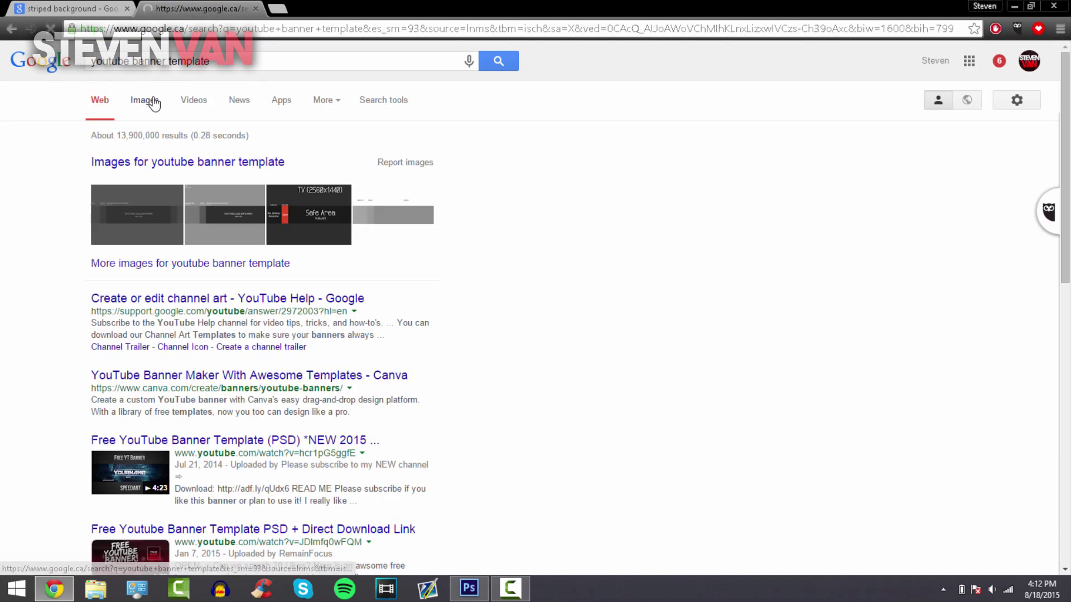
left_click(146, 100)
Save the 2560 × 1440 bannersnack YouTube banner template image to disk.
left_click(188, 284)
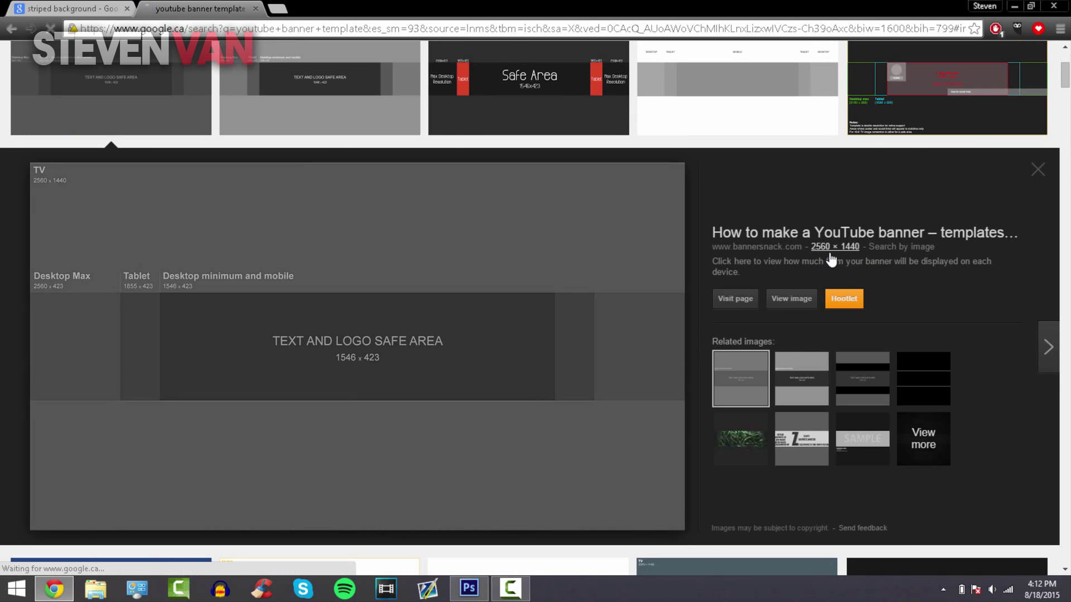
right_click(469, 315)
left_click(519, 409)
key("Return")
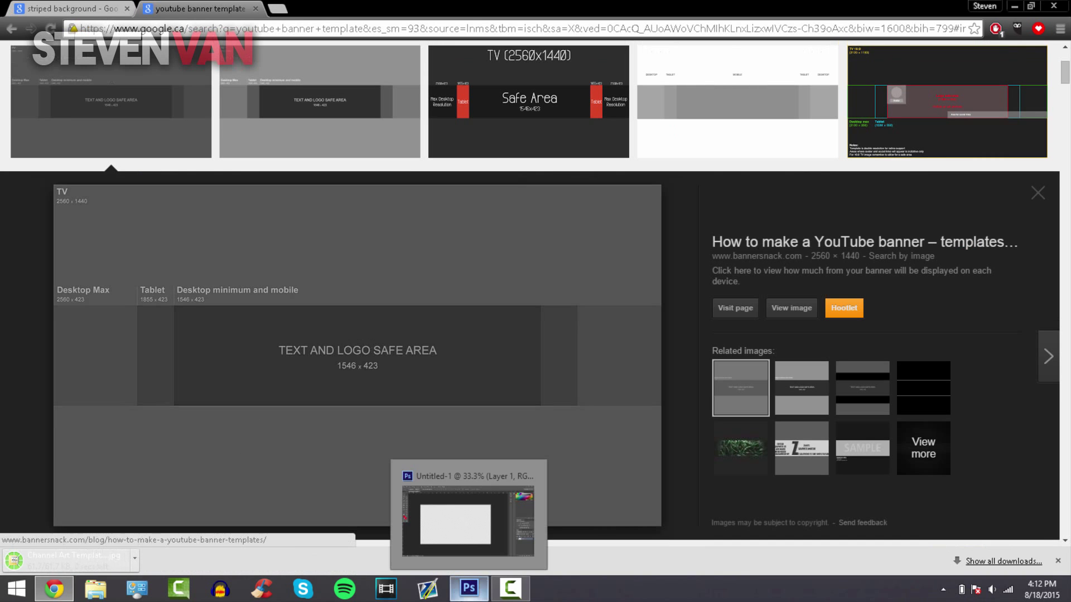
left_click(468, 588)
Place the saved channel art template file into the document and rasterize its layer.
left_click(53, 10)
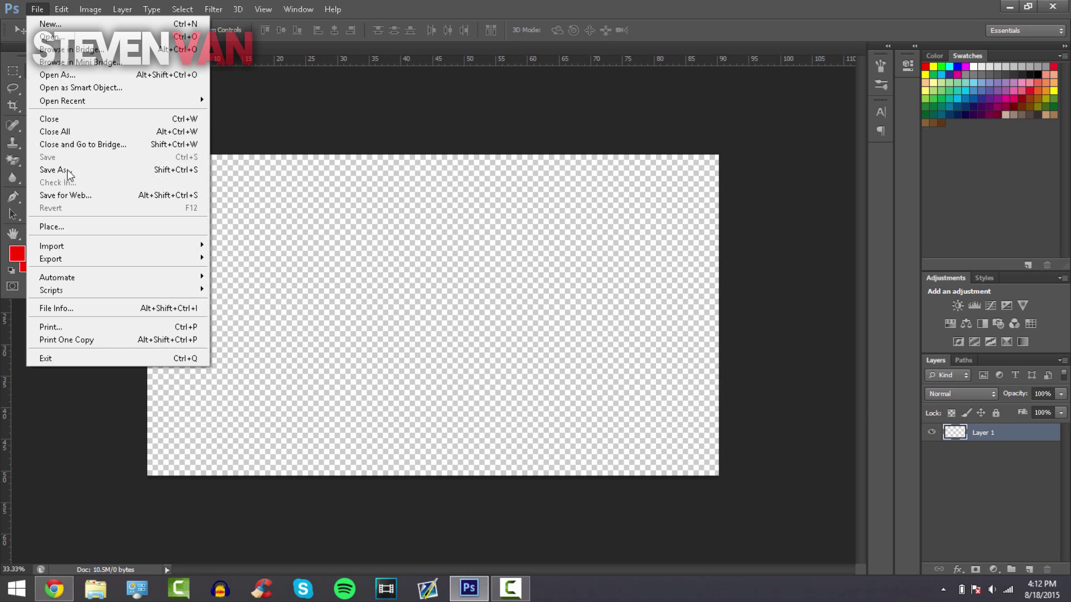
left_click(68, 224)
left_click(304, 418)
key("Down")
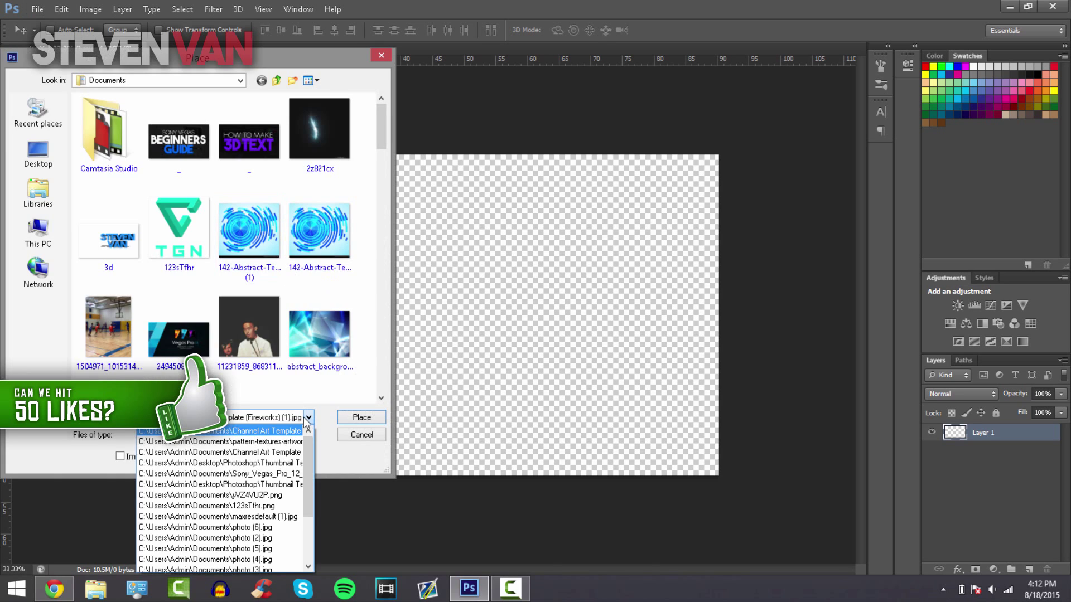
key("Return")
key("Return")
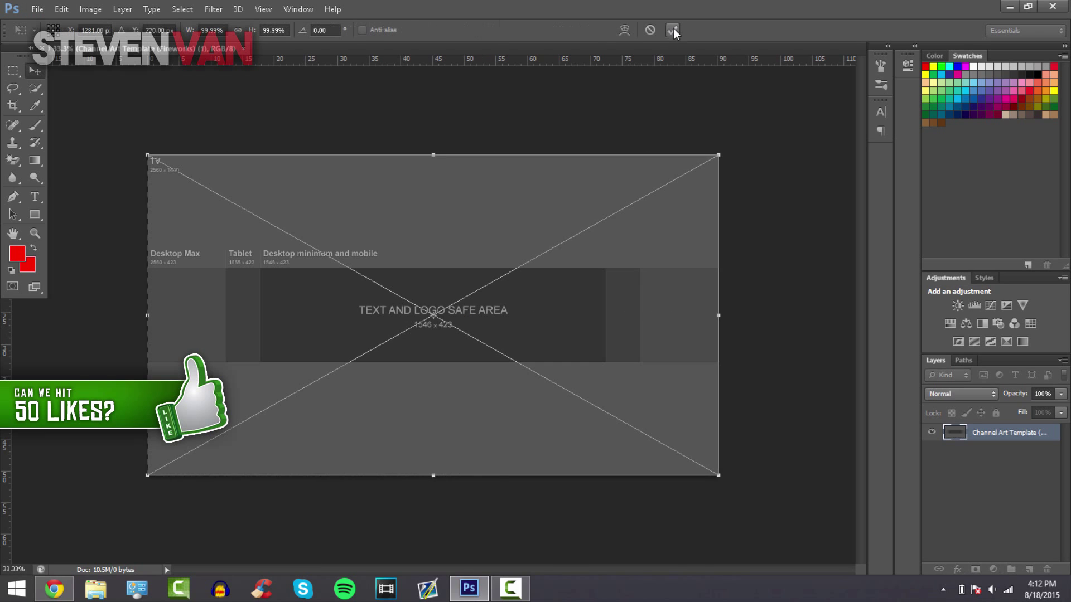
left_click(672, 30)
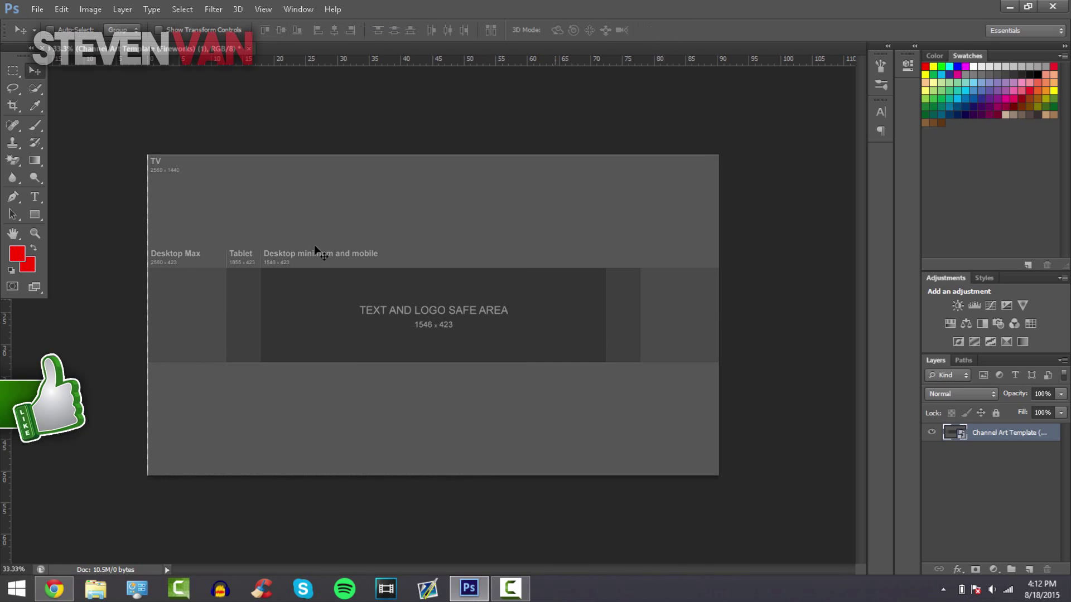
right_click(990, 442)
left_click(906, 202)
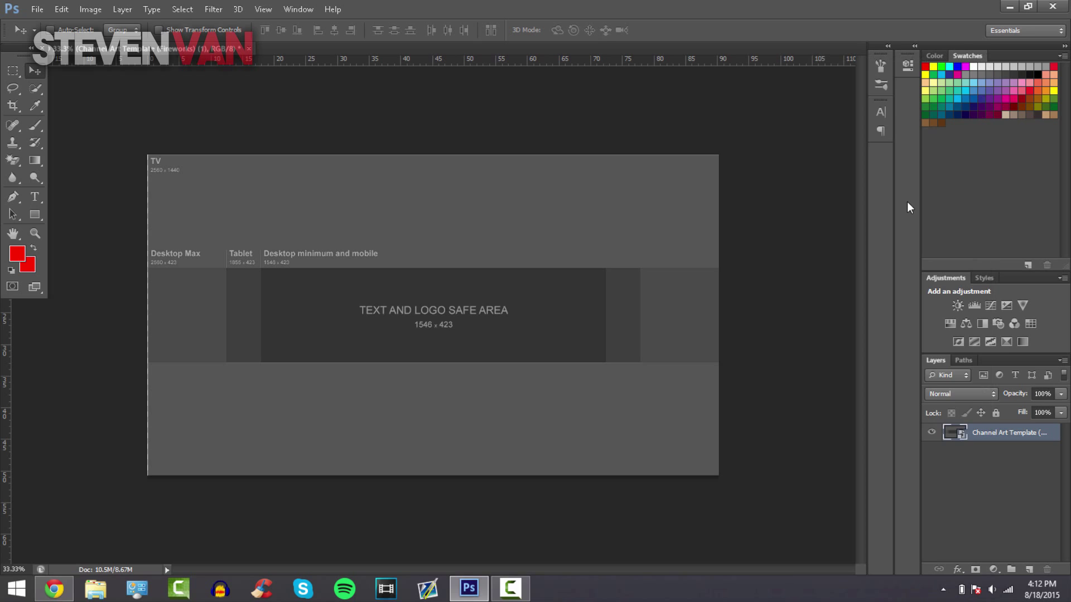
Delete the template's top and bottom bands and set the layer opacity to 85%.
left_click(20, 72)
left_click_drag(146, 154, 779, 267)
key("Delete")
left_click(669, 366)
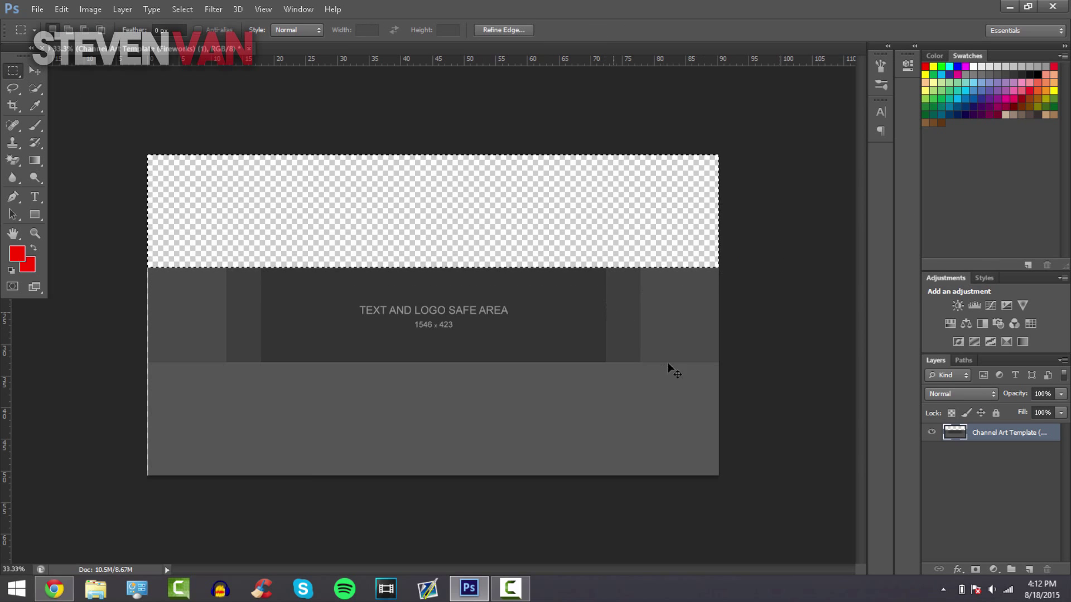
left_click_drag(771, 540, 73, 367)
key("Delete")
key("ctrl+d")
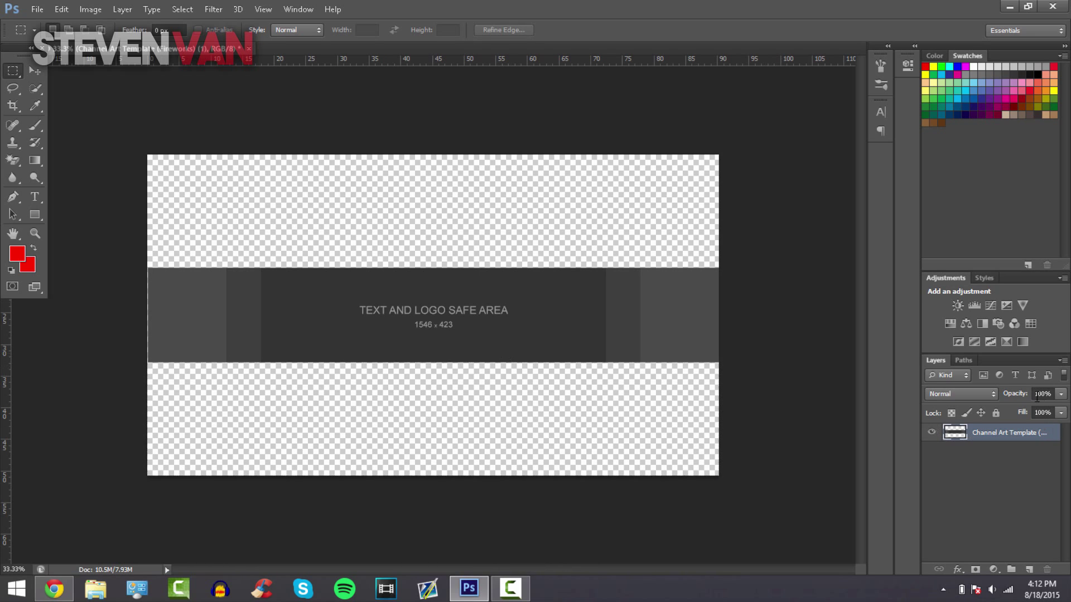
type("75")
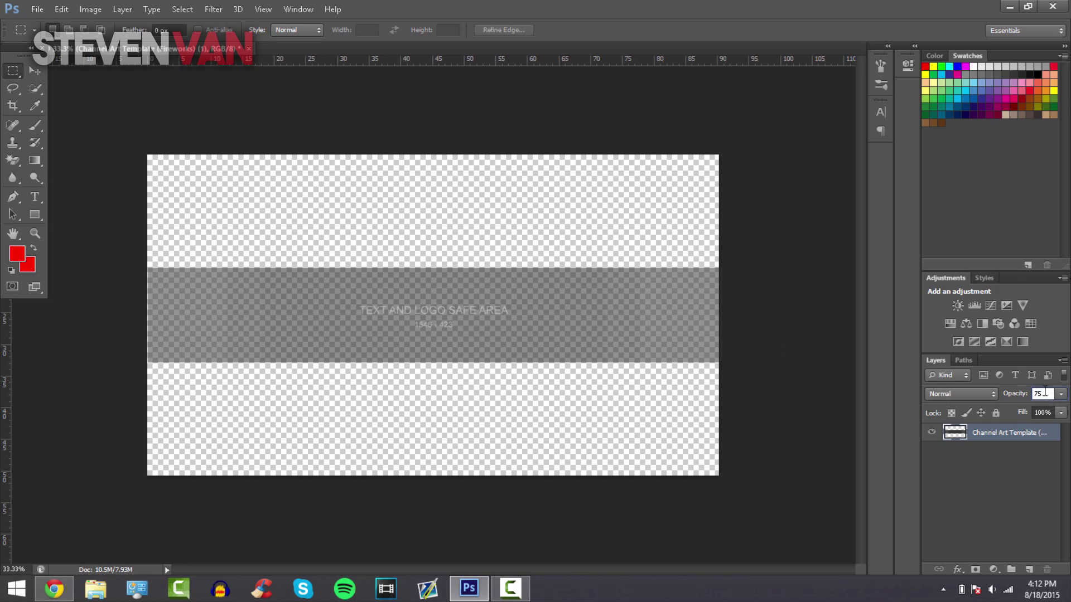
type("85")
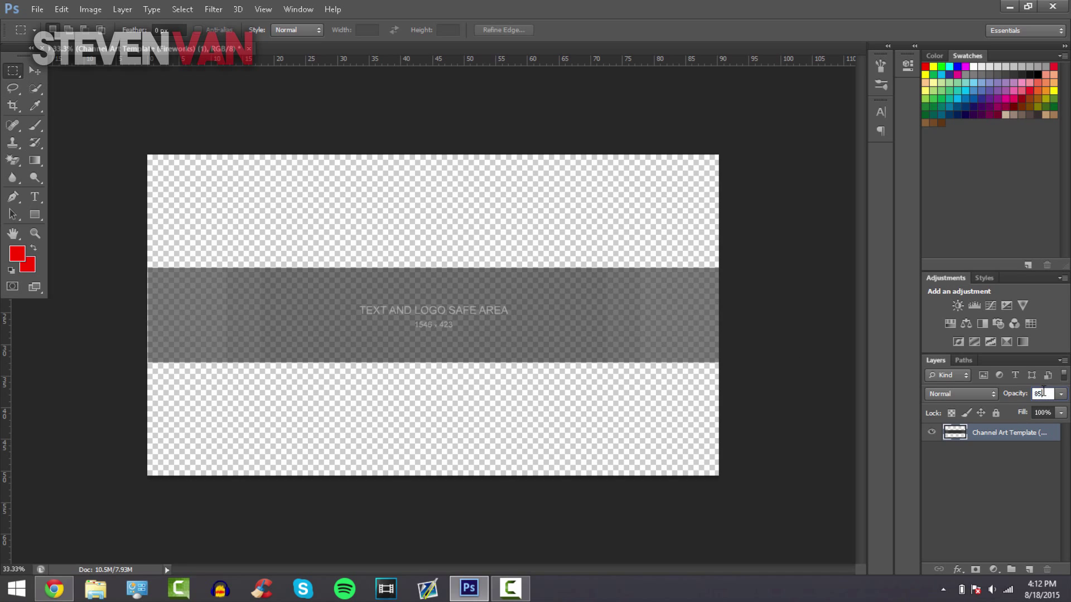
left_click(36, 70)
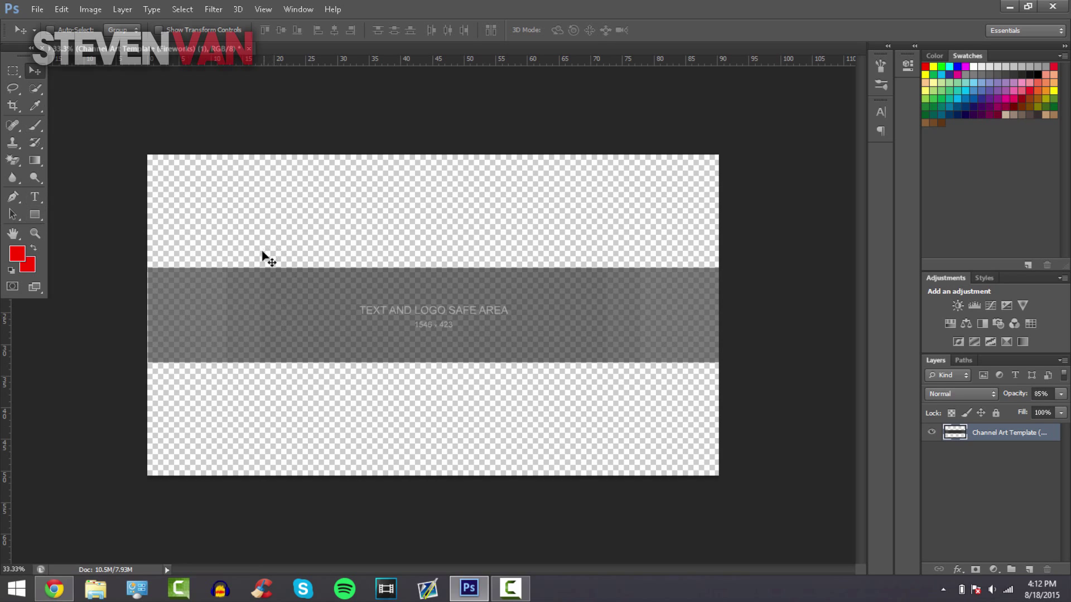
Add a text layer with the channel name set in The Bold Font.
key("t")
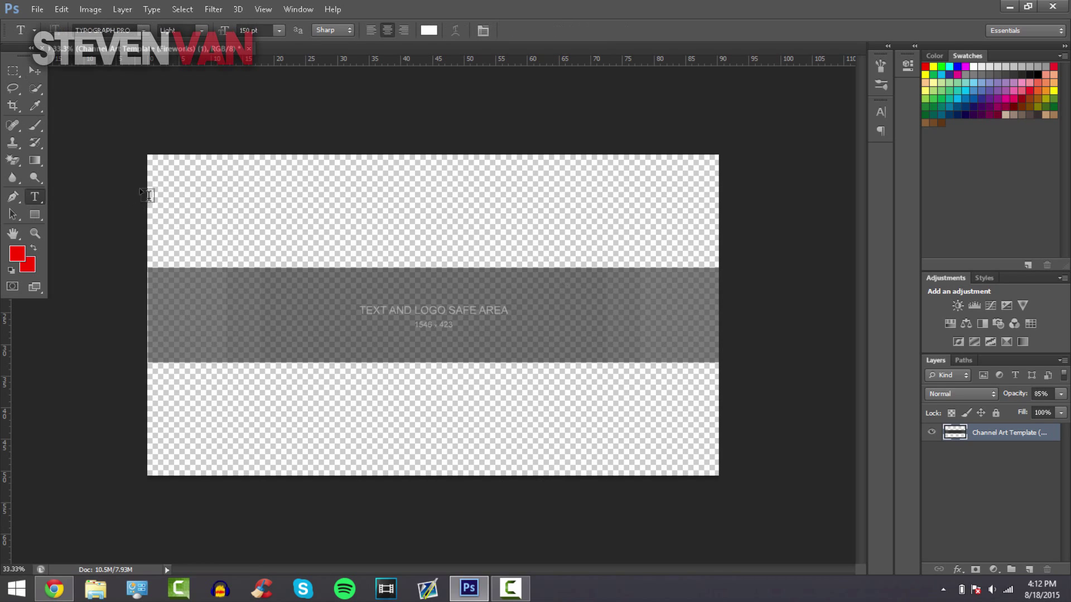
left_click(353, 224)
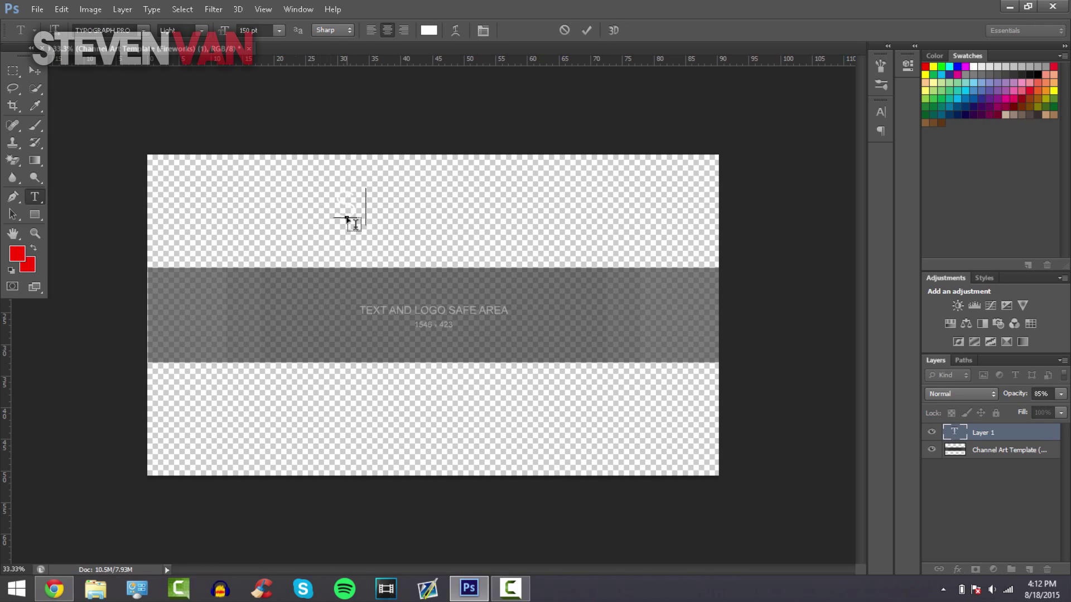
key("ctrl+a")
left_click(126, 30)
type("The Bold Font")
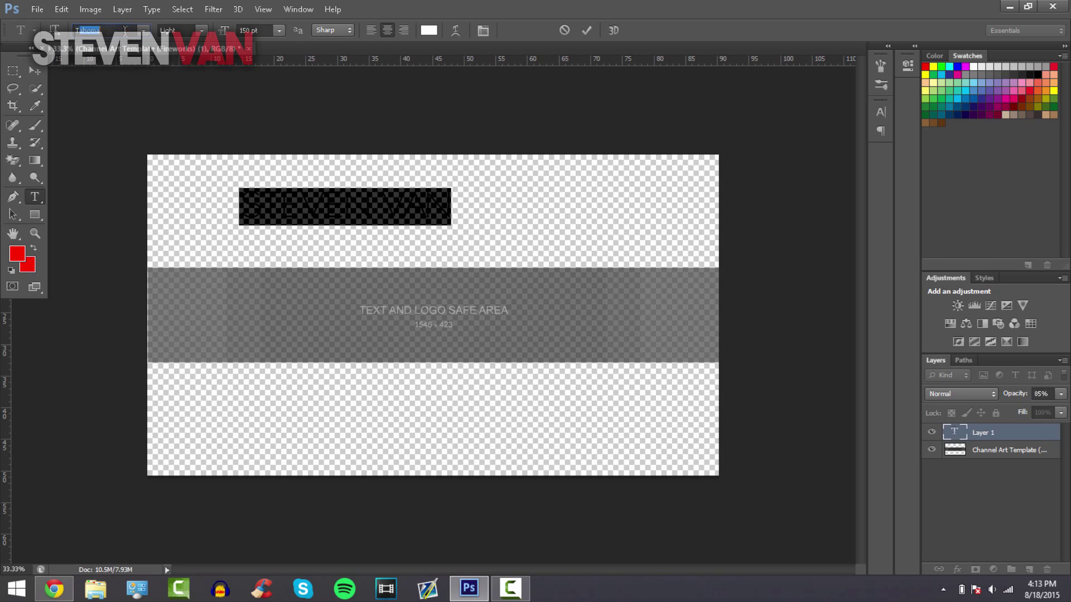
key("Return")
left_click(34, 71)
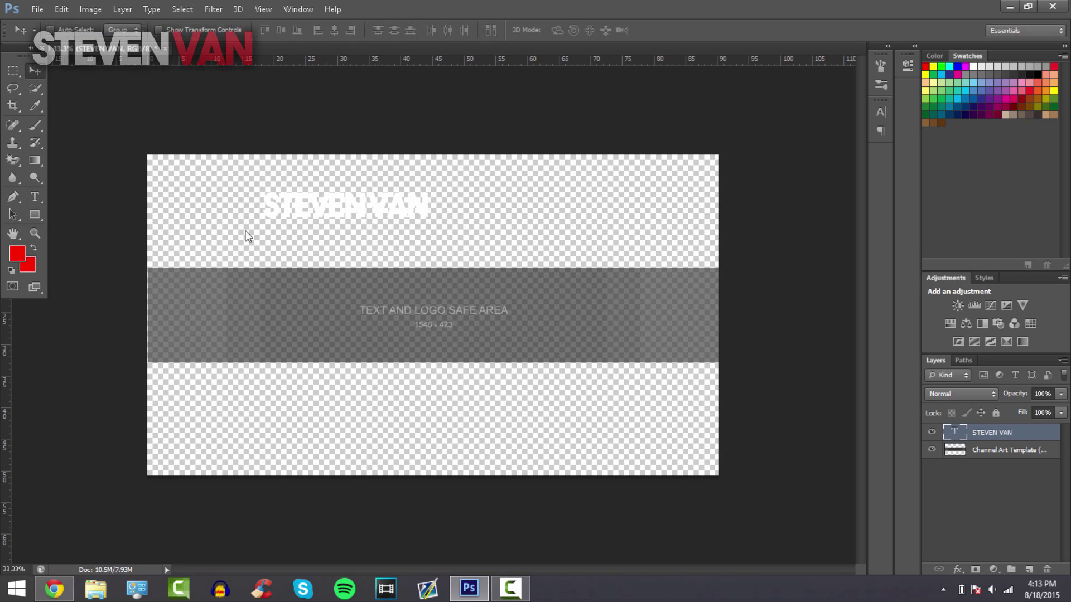
Move the channel name into the safe-area band and centre it horizontally on the canvas.
left_click_drag(562, 344, 595, 428)
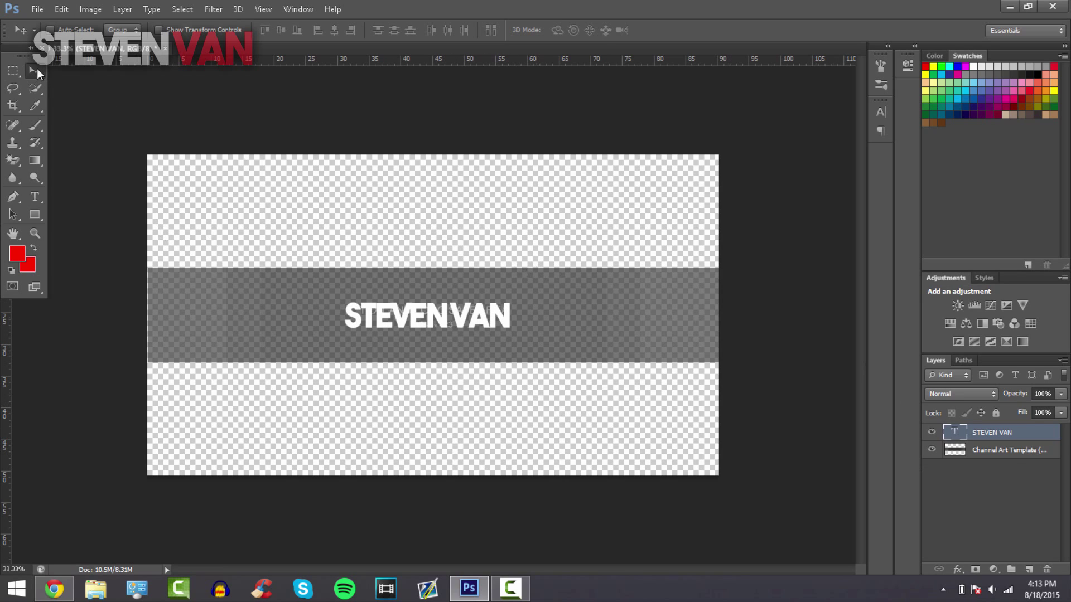
key("ctrl+a")
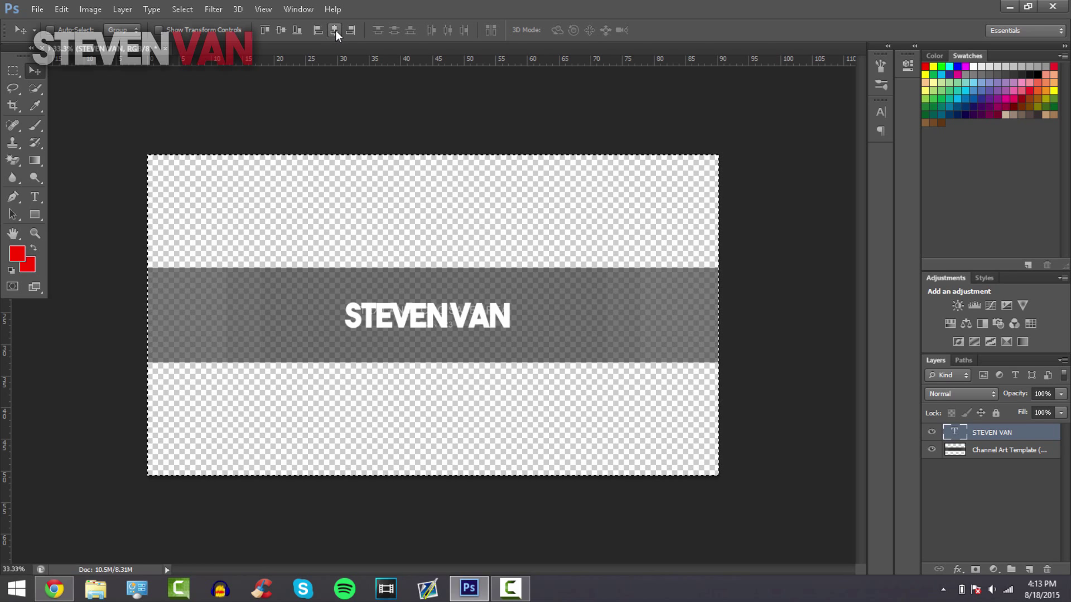
left_click(335, 30)
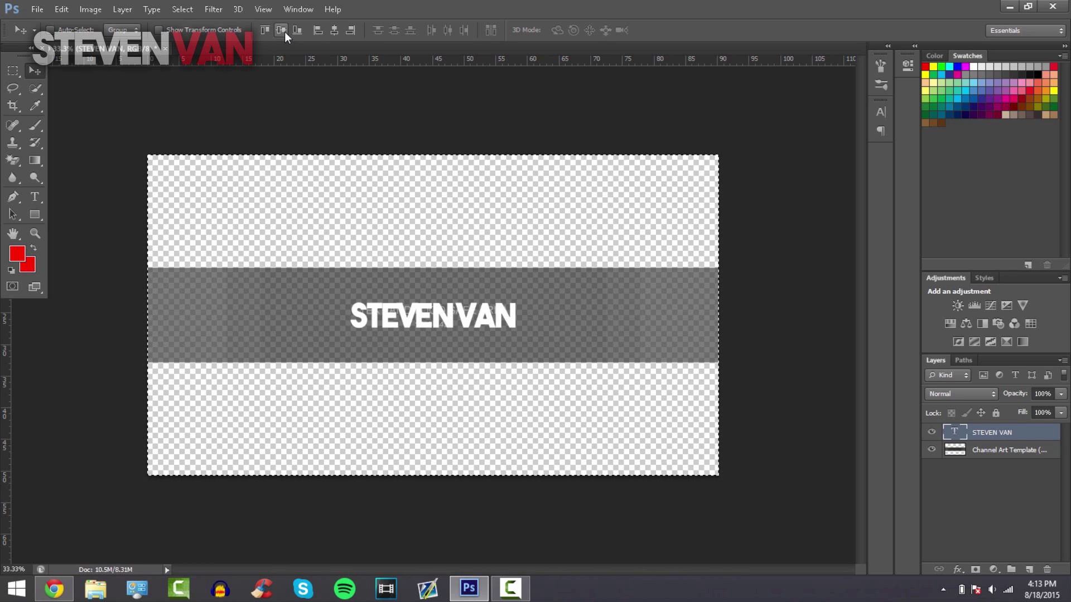
key("ctrl+d")
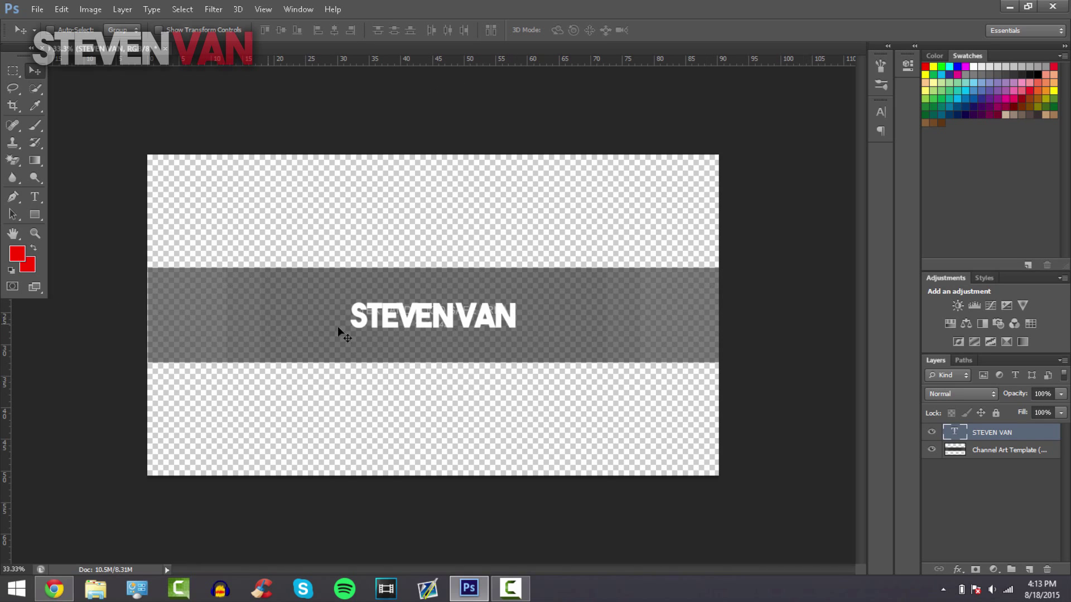
Save the blue-grey diagonal stripe image from the striped background results.
key("alt+Tab")
left_click(89, 7)
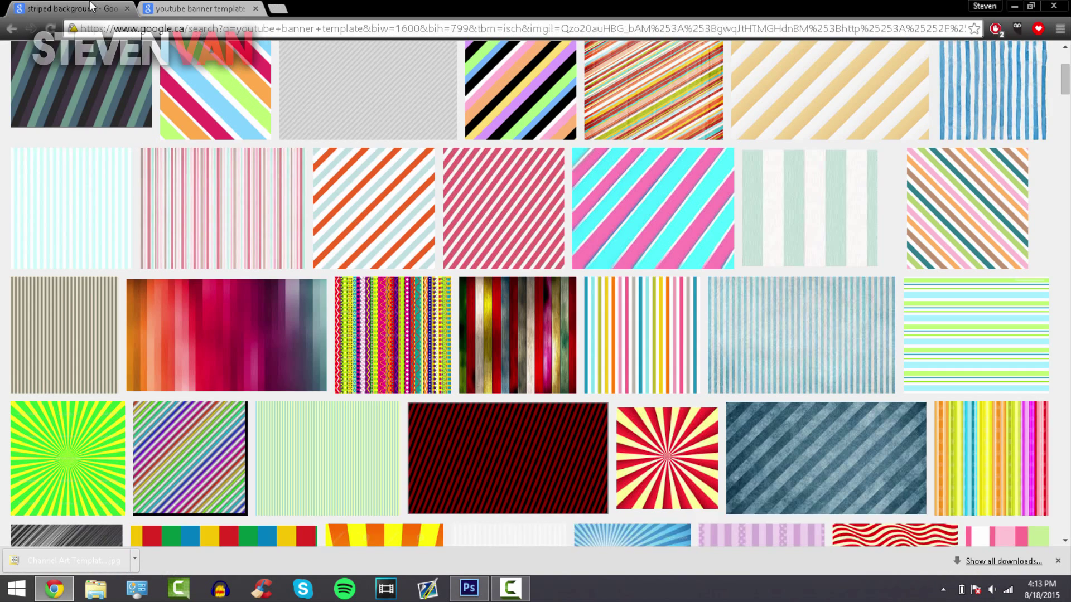
left_click_drag(1064, 79, 1066, 47)
scroll(1065, 46, "up", 10)
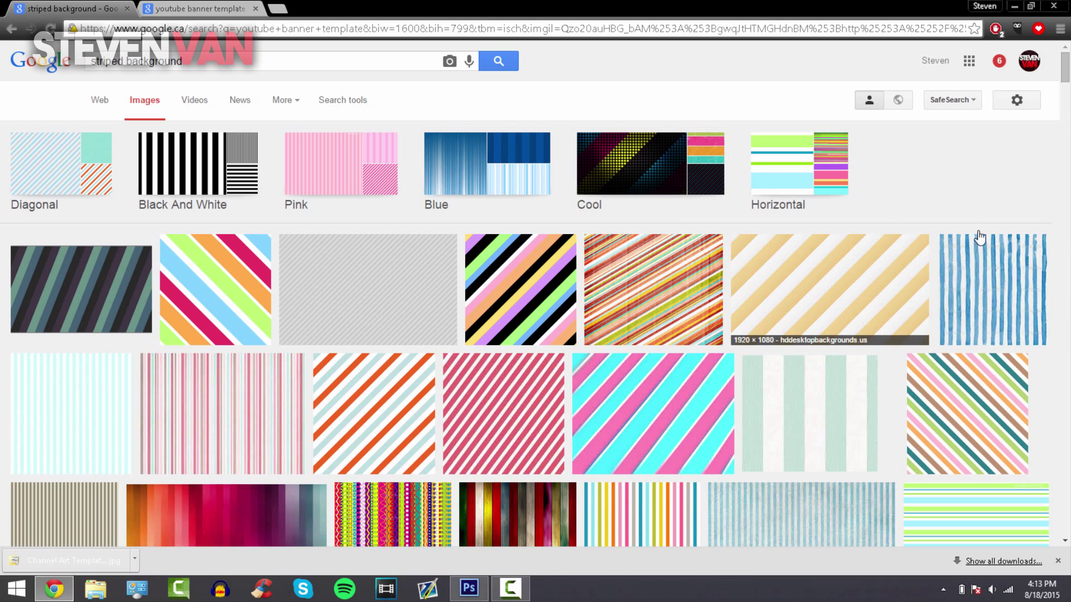
scroll(981, 240, "down", 3)
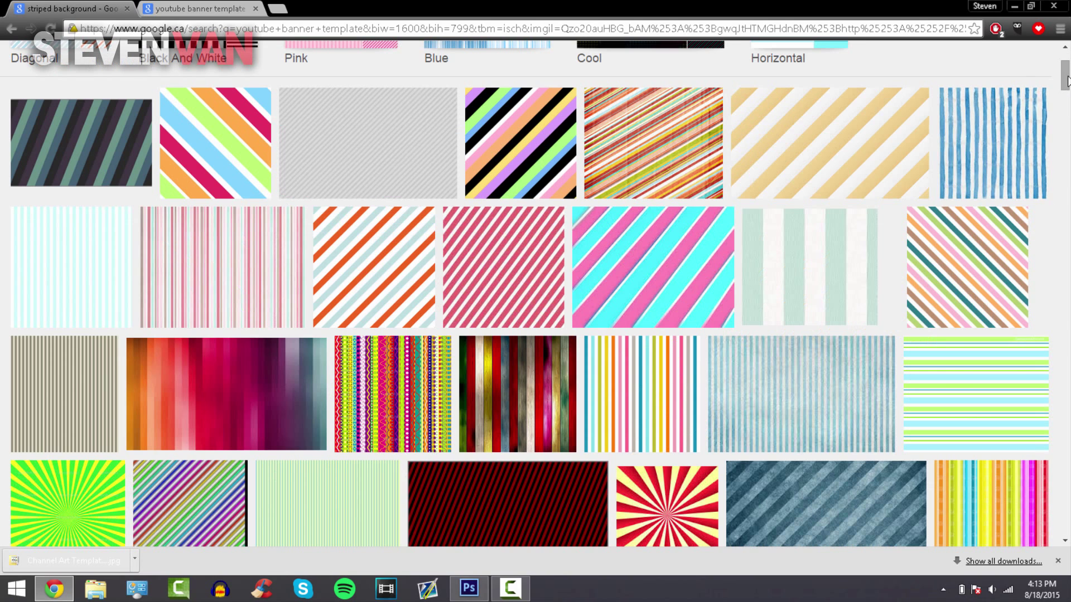
left_click(885, 509)
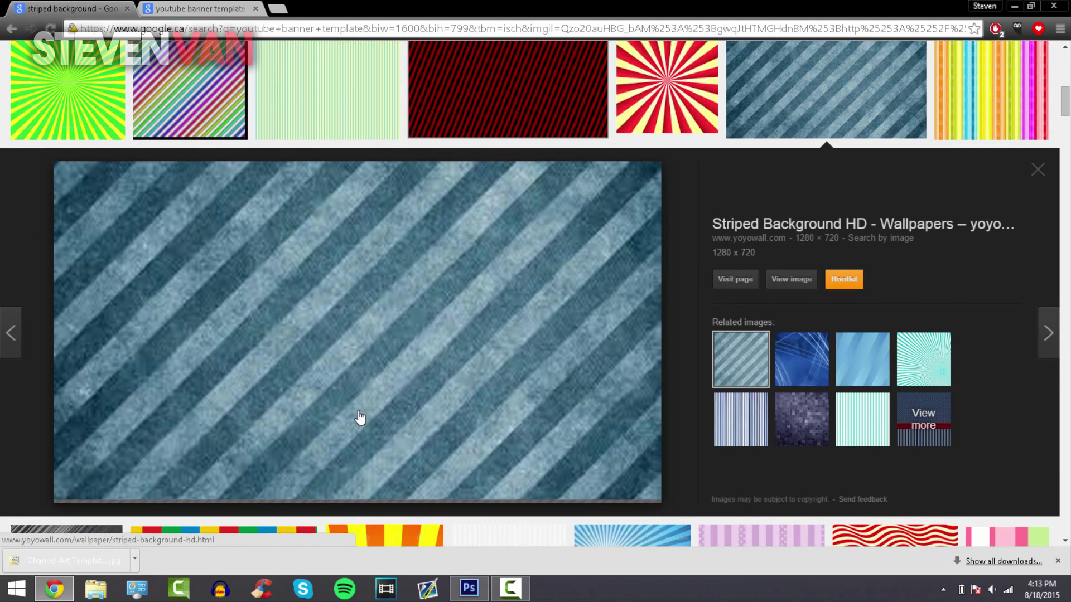
right_click(360, 418)
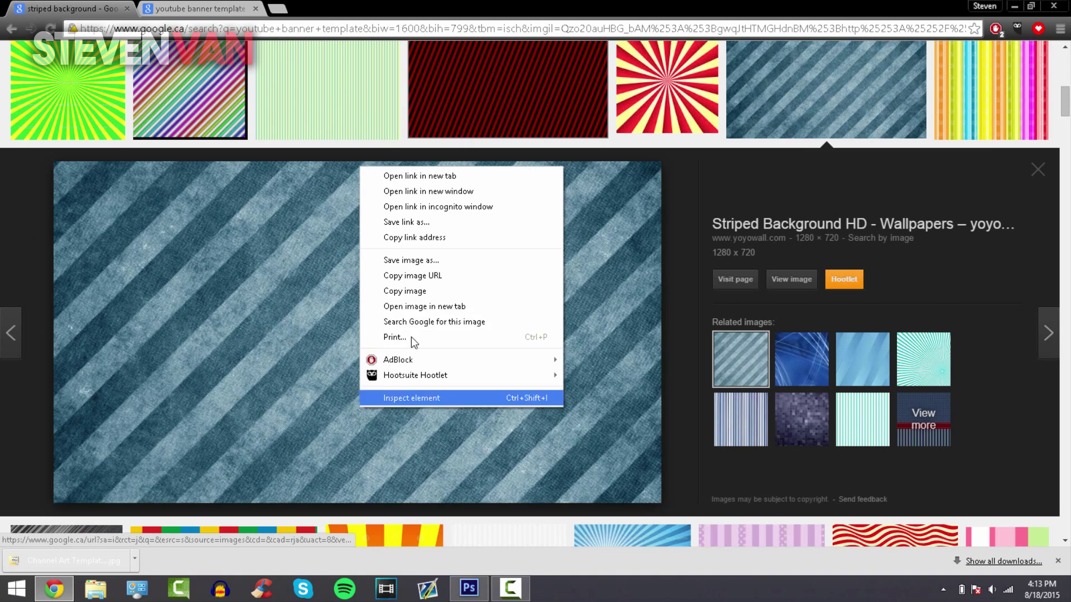
left_click(463, 261)
Finish saving the striped image and place it into the banner document.
key("Return")
key("alt+Tab")
left_click(37, 9)
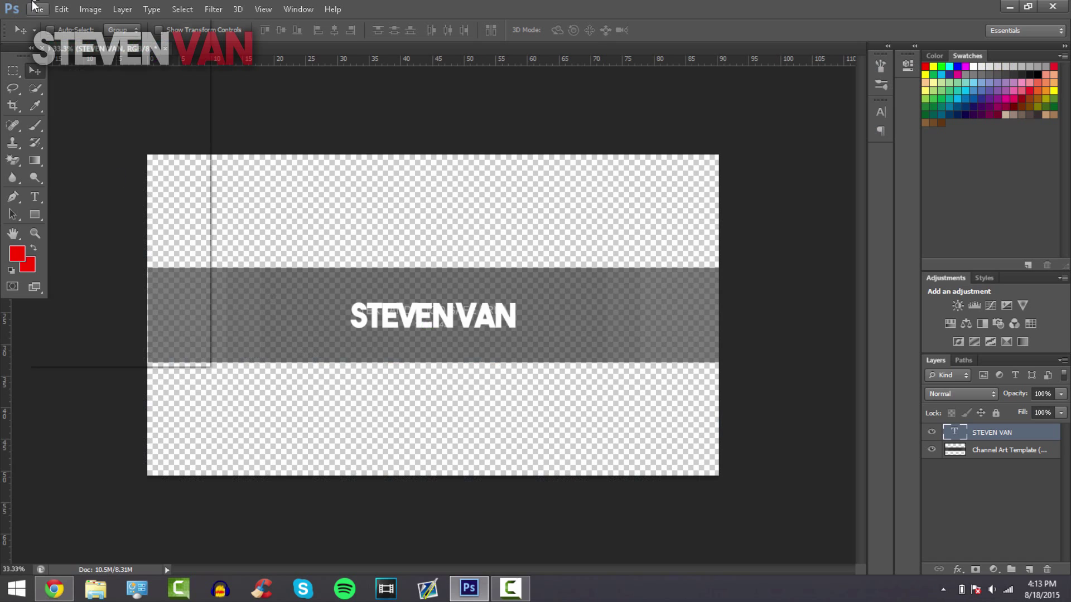
left_click(95, 226)
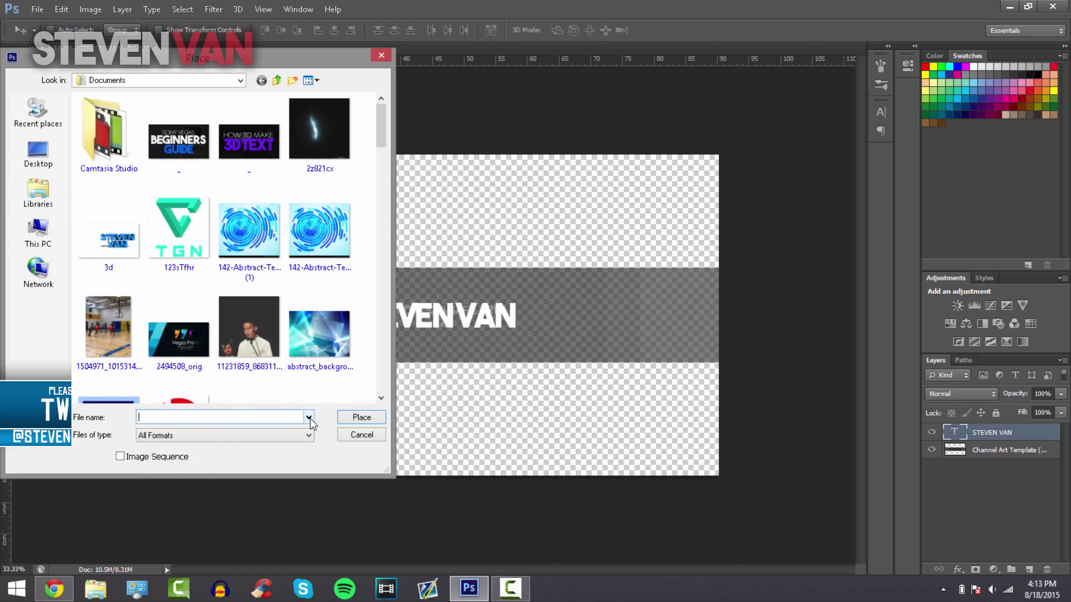
left_click(308, 417)
left_click(290, 433)
key("Return")
Stretch the striped image to cover the whole canvas and commit the transform.
left_click_drag(422, 312, 281, 239)
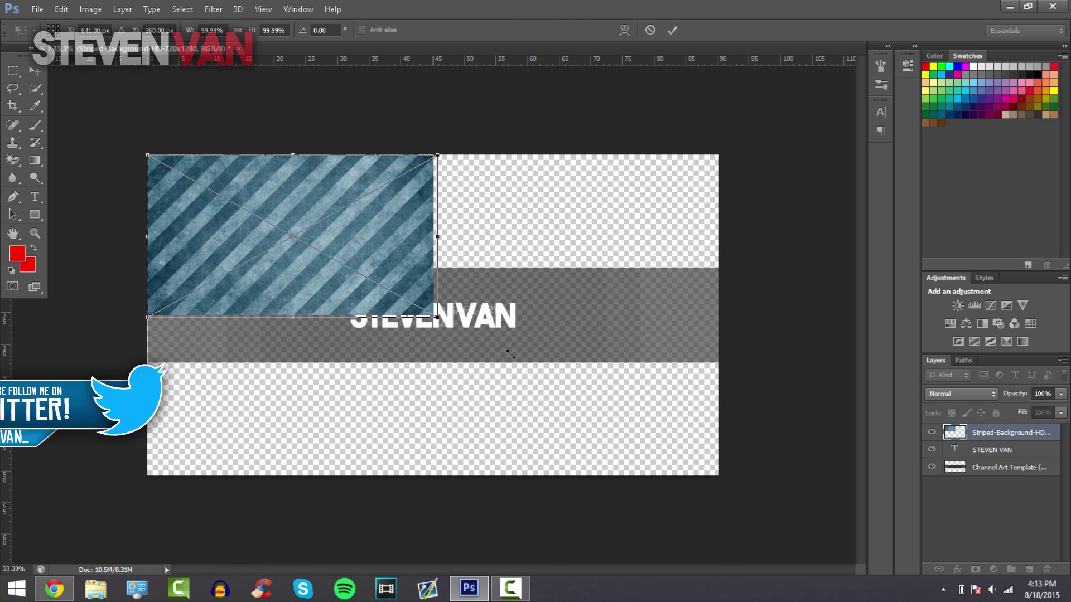
left_click_drag(434, 315, 725, 462)
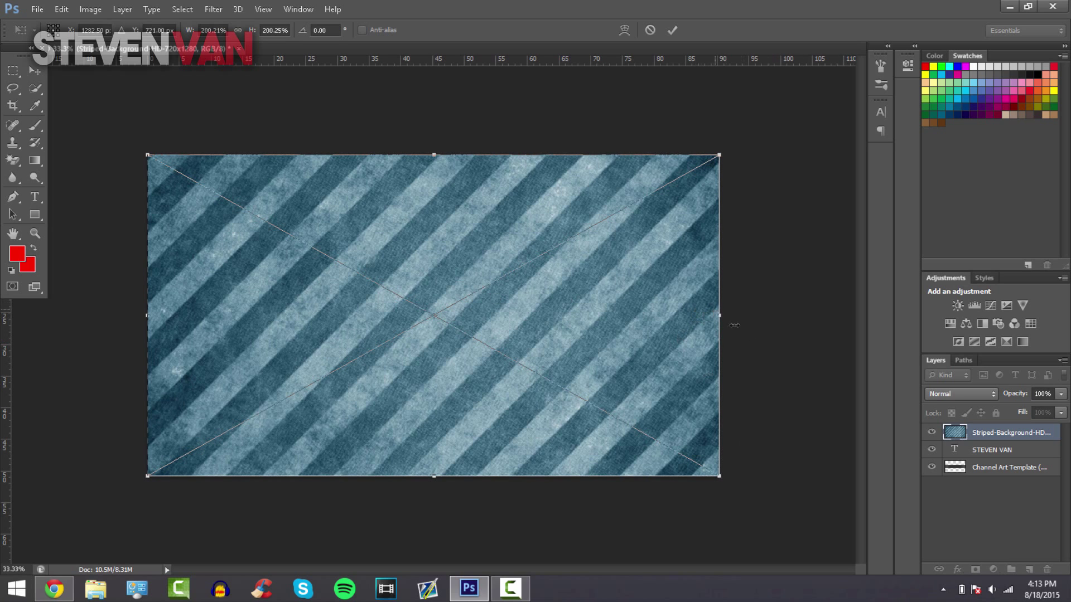
mouse_move(734, 324)
left_mouse_down()
mouse_move(781, 329)
mouse_move(720, 325)
left_mouse_up()
left_click(671, 31)
Move the striped layer below the template and lower the template's opacity.
left_click_drag(1029, 434, 1022, 456)
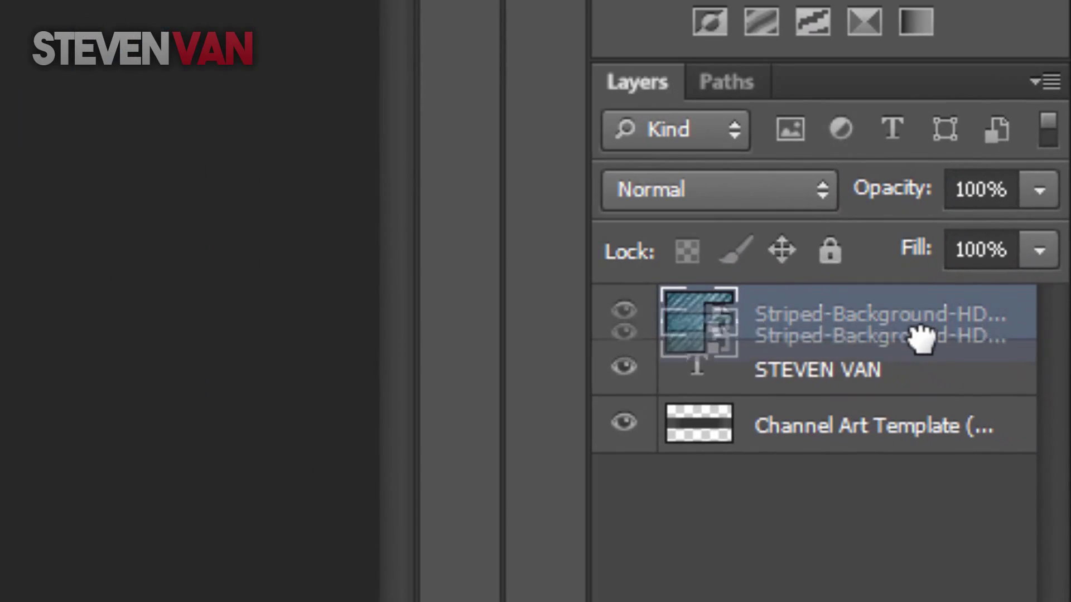
left_click_drag(912, 390, 927, 449)
left_click(787, 407)
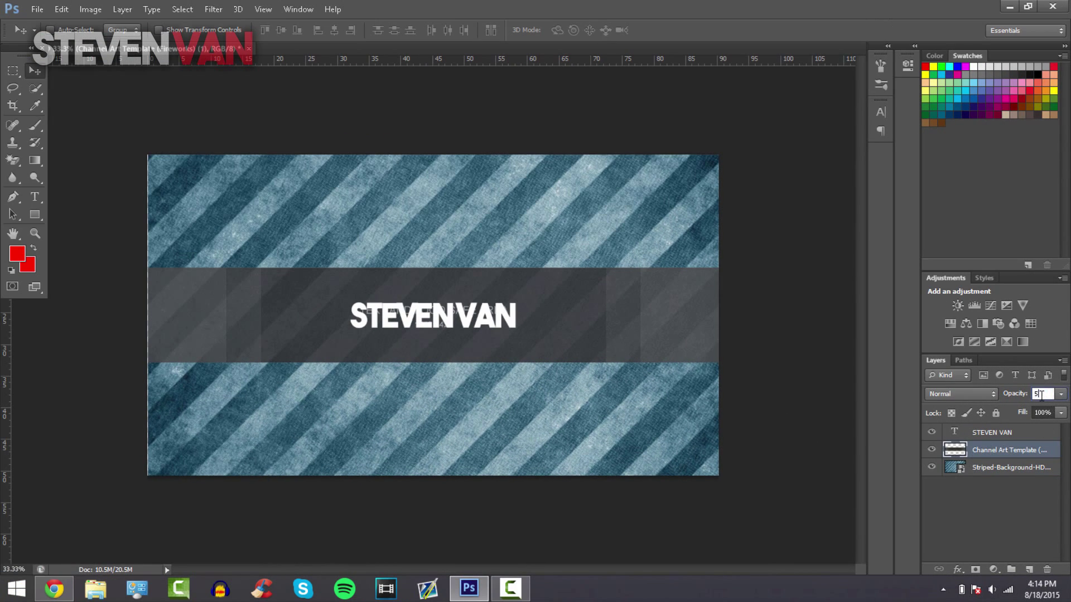
type("0")
key("Return")
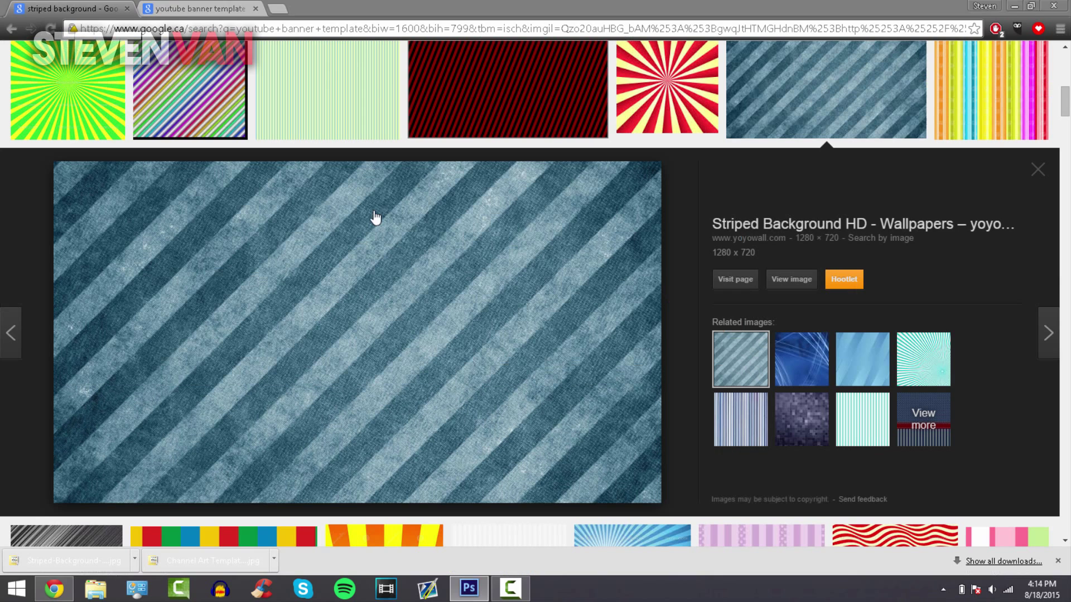
Replace the image search with 'BLUE grunge' and run it.
scroll(486, 176, "up", 9)
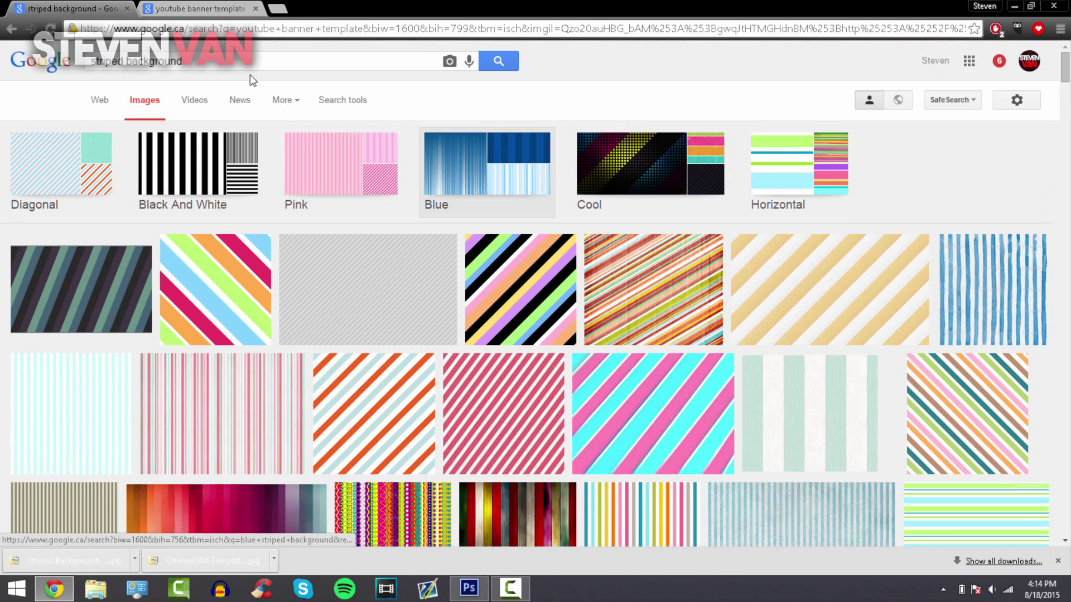
triple_click(217, 59)
type("BLUYE")
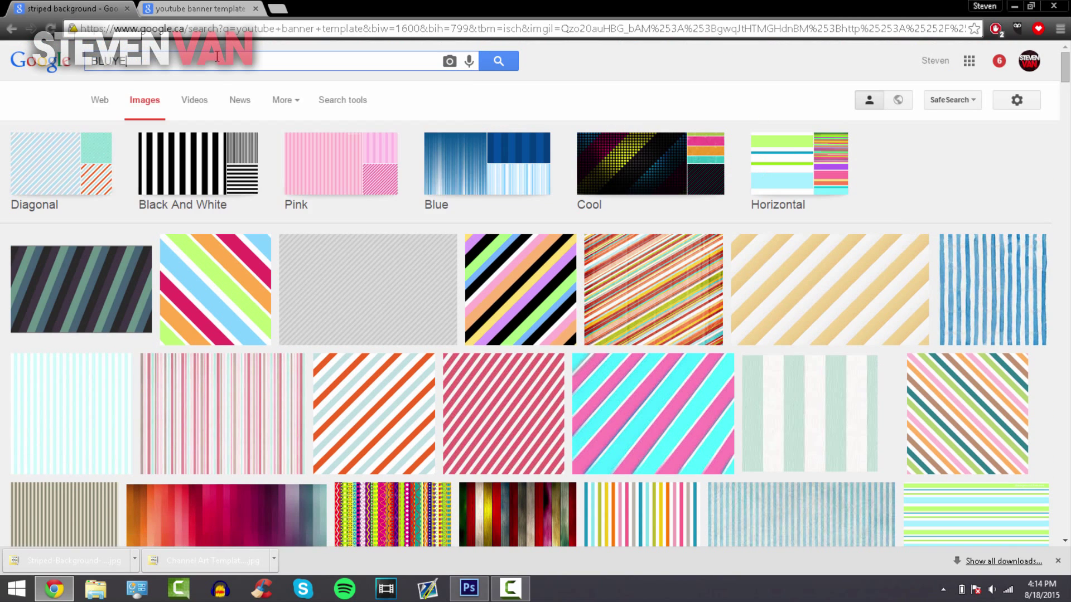
key("BackSpace")
type("E grunge")
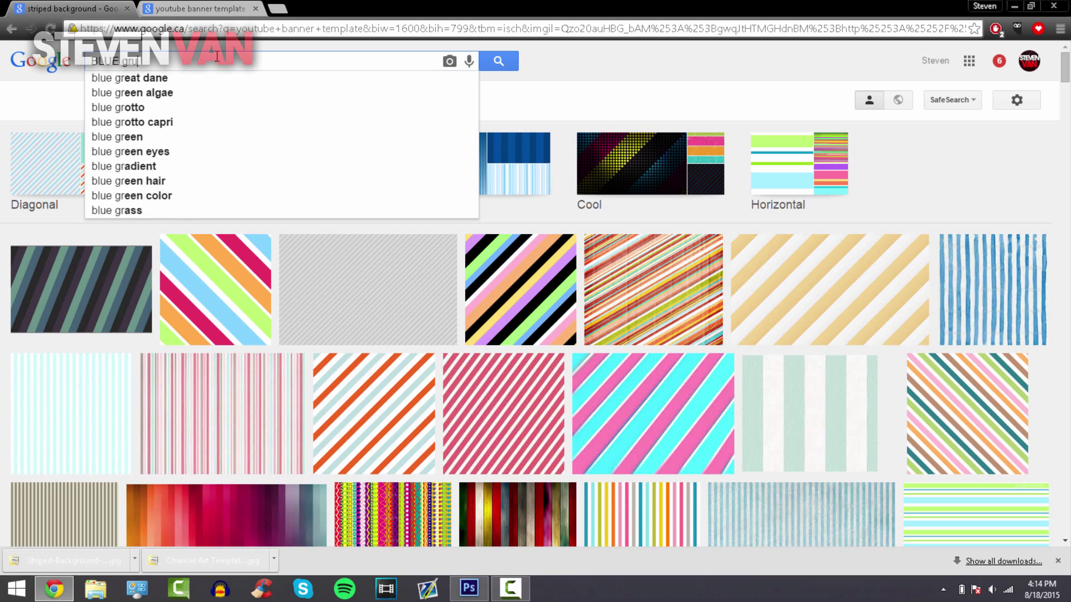
key("Return")
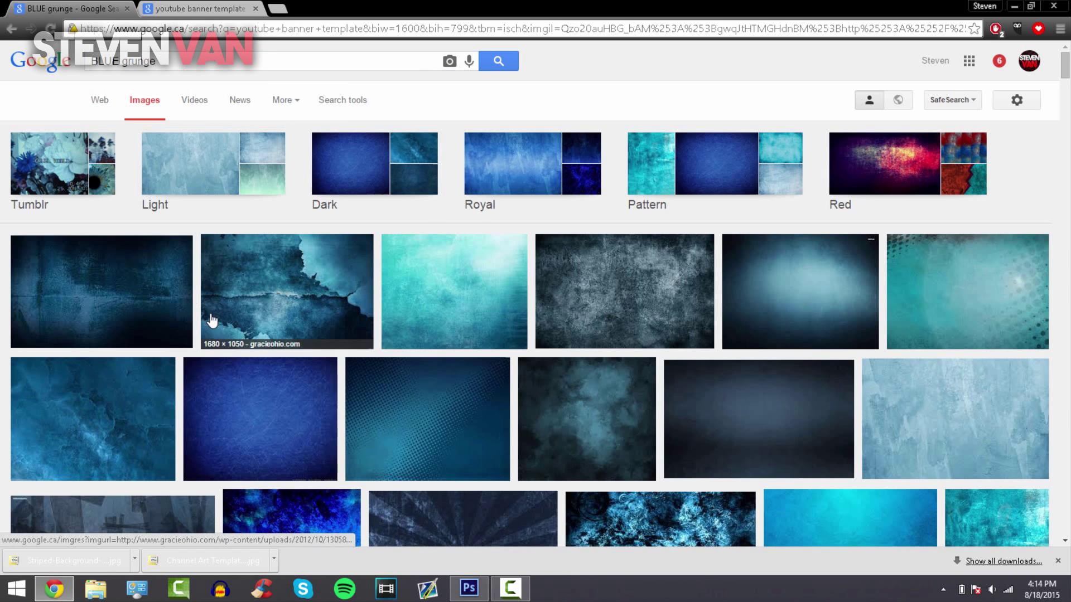
Save the torn blue grunge image from the results to the computer.
left_click(351, 294)
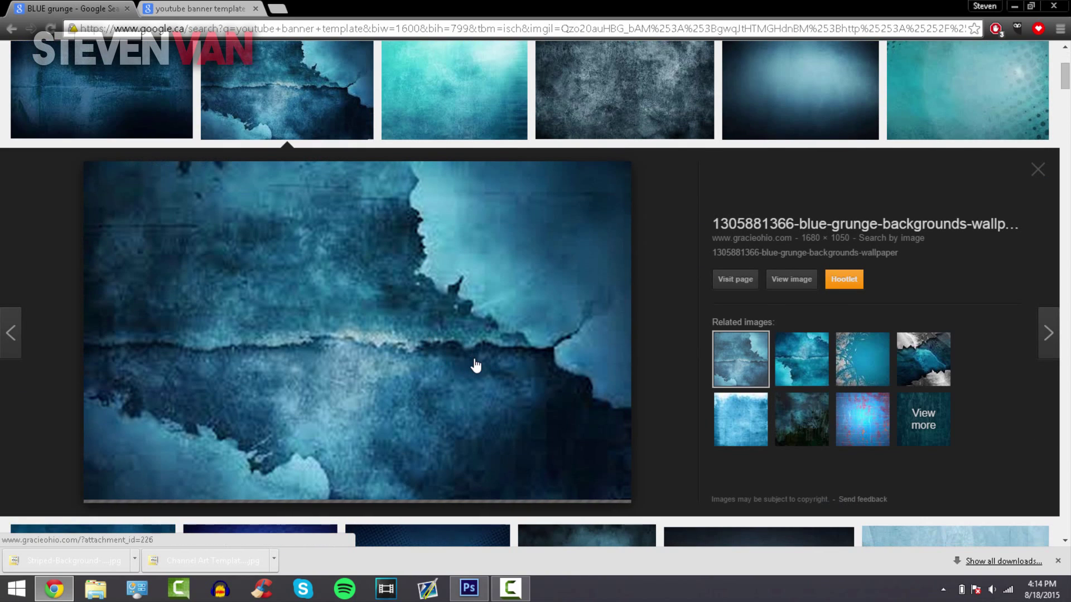
right_click(475, 365)
left_click(533, 209)
key("Return")
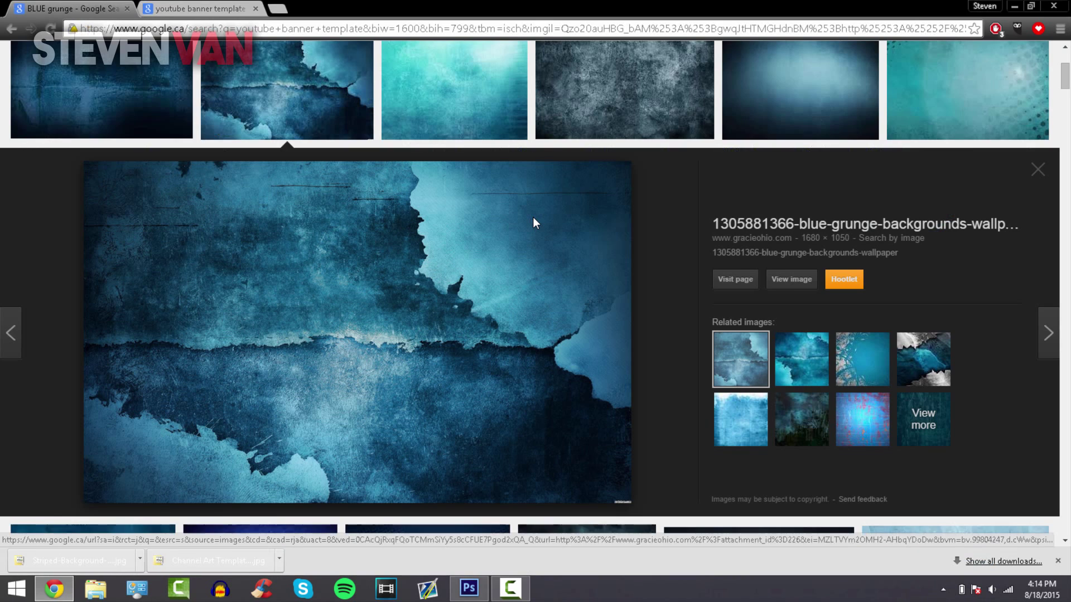
key("alt+Tab")
Place the blue grunge image and scale it to fill the whole canvas.
left_click(34, 9)
left_click(52, 234)
left_click(308, 416)
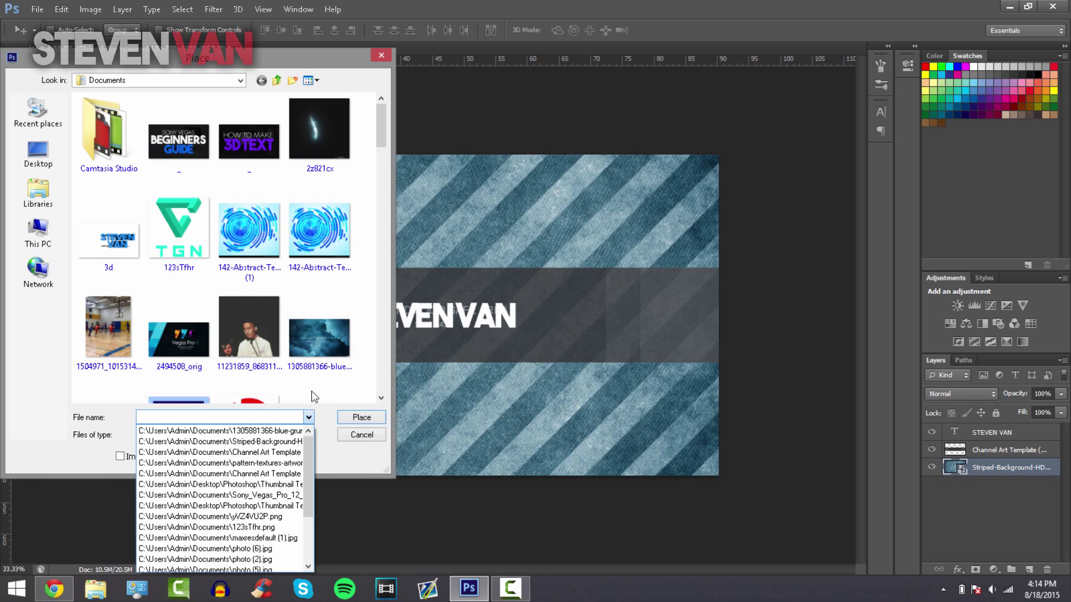
left_click(326, 326)
double_click(327, 326)
left_click_drag(379, 299, 280, 258)
left_click_drag(556, 418, 750, 505)
left_click(672, 30)
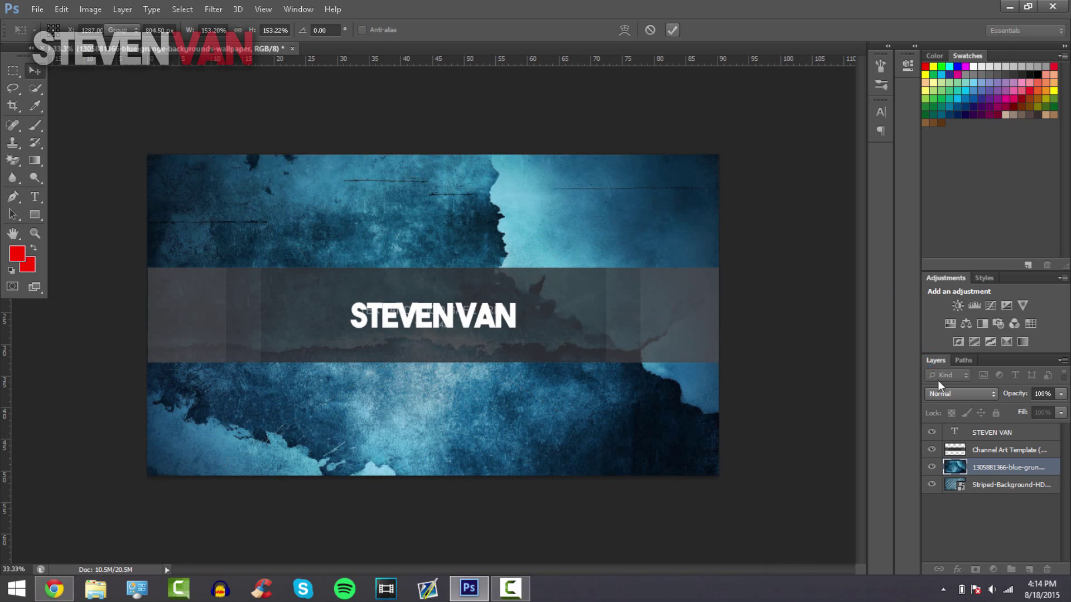
Try Color Dodge and then Screen blending on the grunge layer.
left_click(981, 394)
left_click(962, 164)
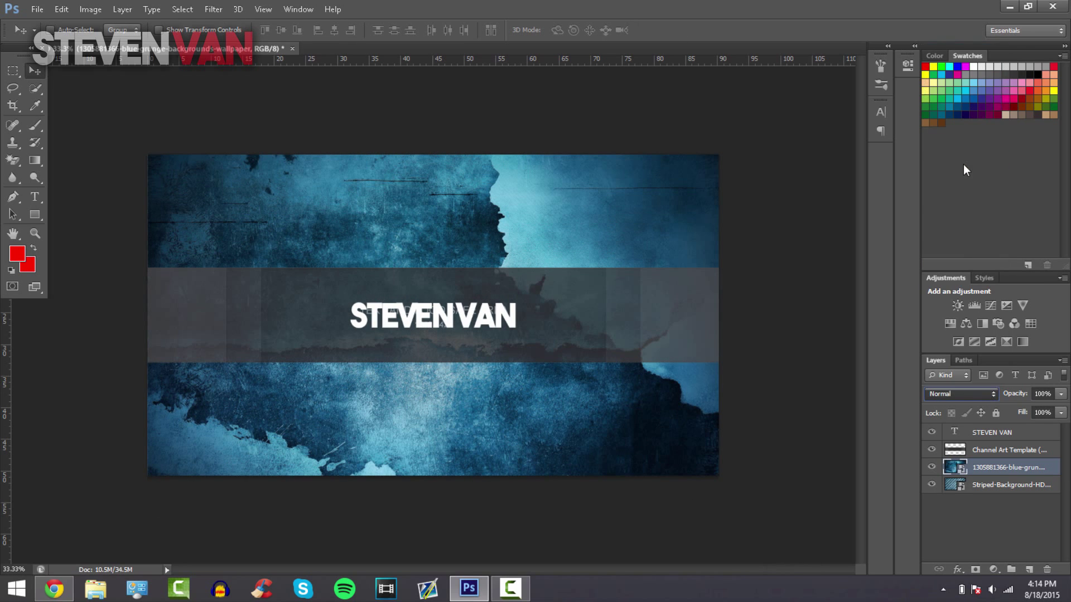
left_click(987, 485)
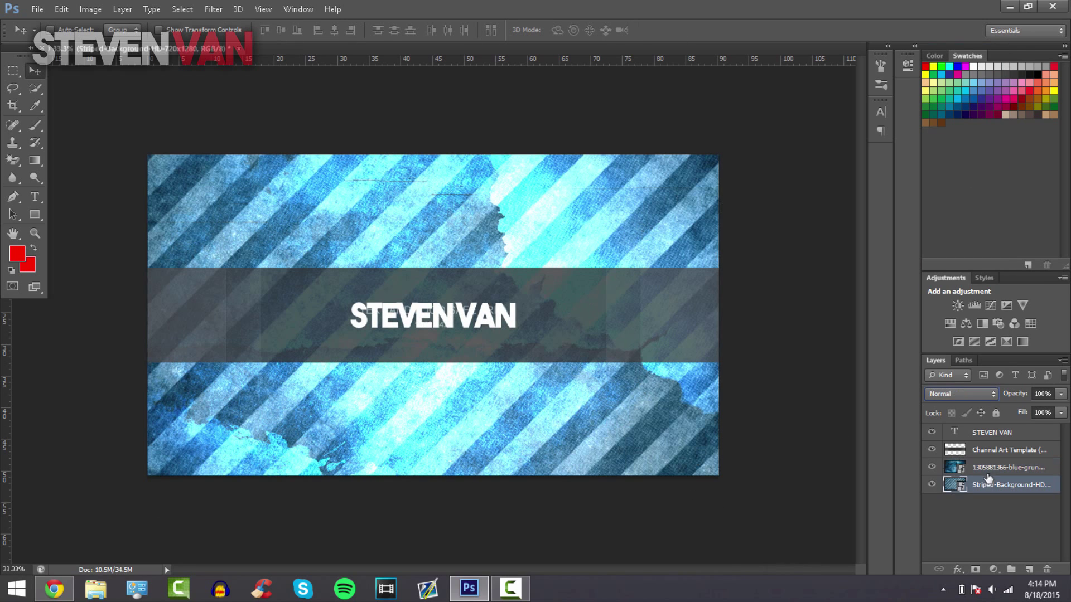
left_click(987, 468)
left_click(974, 394)
left_click(934, 156)
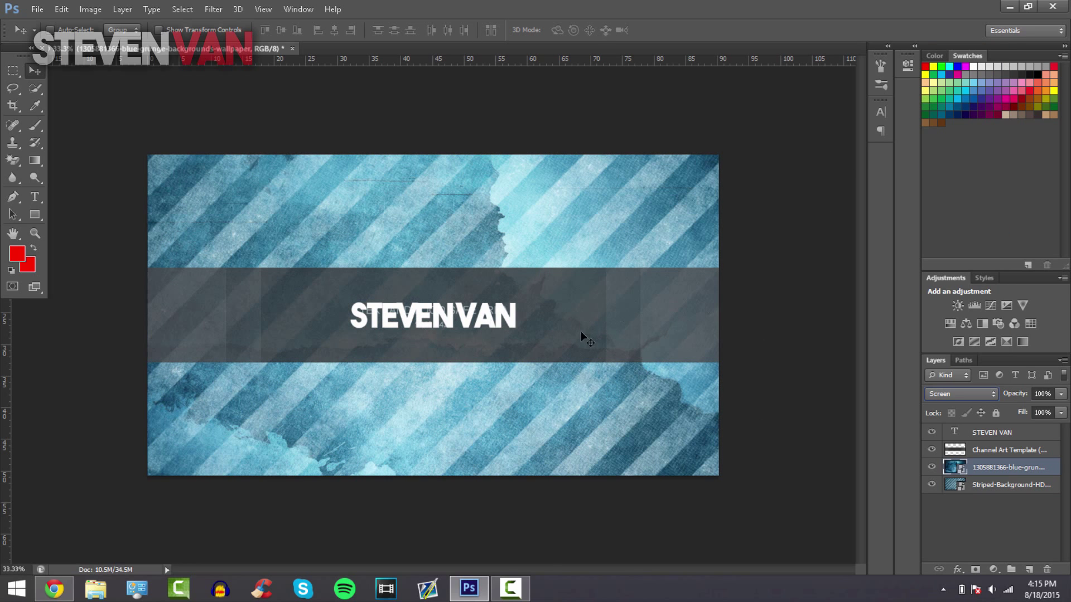
Compare Overlay and Soft Light blends, settling the grunge layer on Overlay.
left_click(939, 398)
left_click(963, 208)
key("ctrl+z")
left_click(972, 395)
left_click(972, 393)
left_click(982, 222)
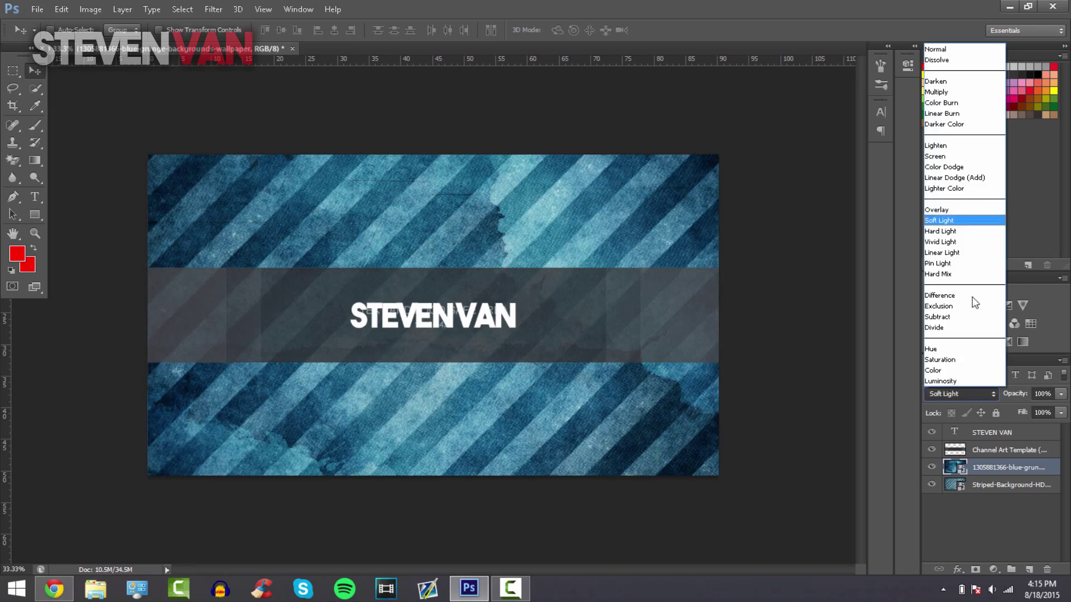
left_click(974, 394)
left_click(970, 208)
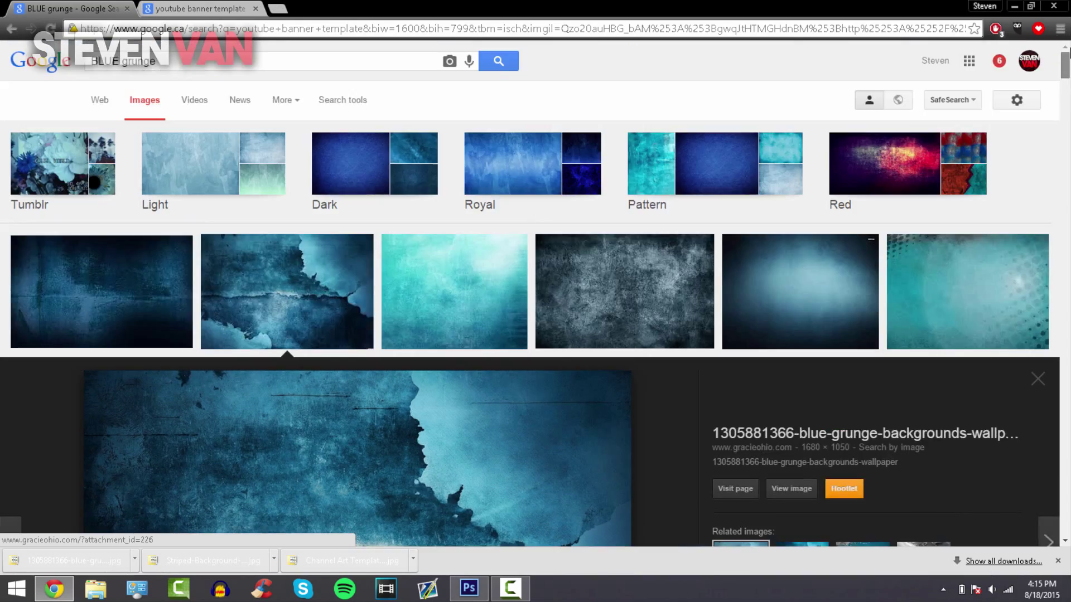
Preview the ringed teal grunge image and size the placed copy across the banner width.
left_click_drag(1065, 62, 1064, 139)
left_click(1003, 226)
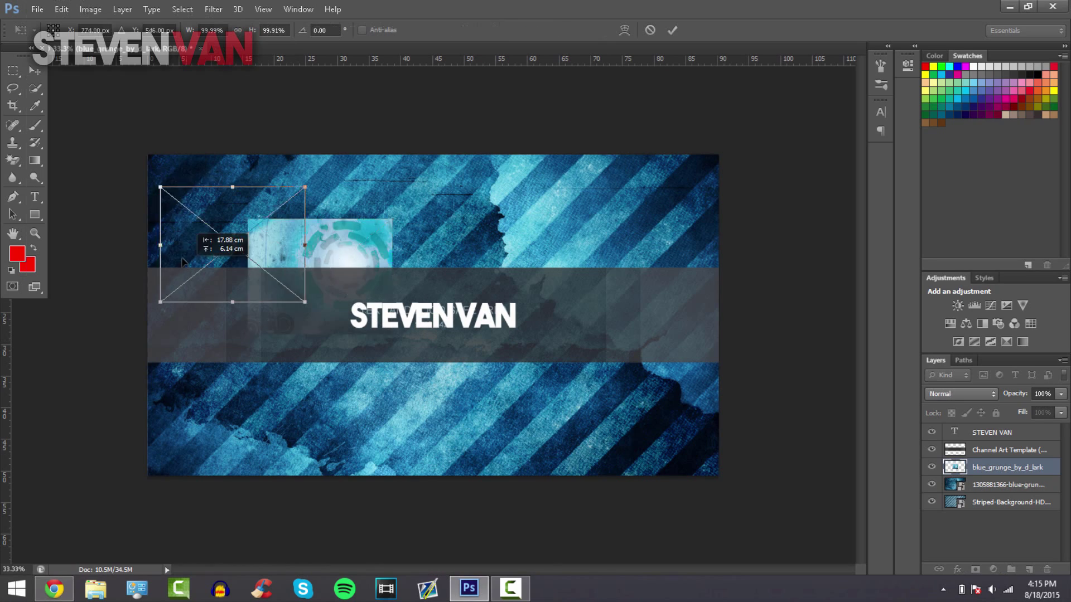
left_click_drag(390, 309, 300, 273)
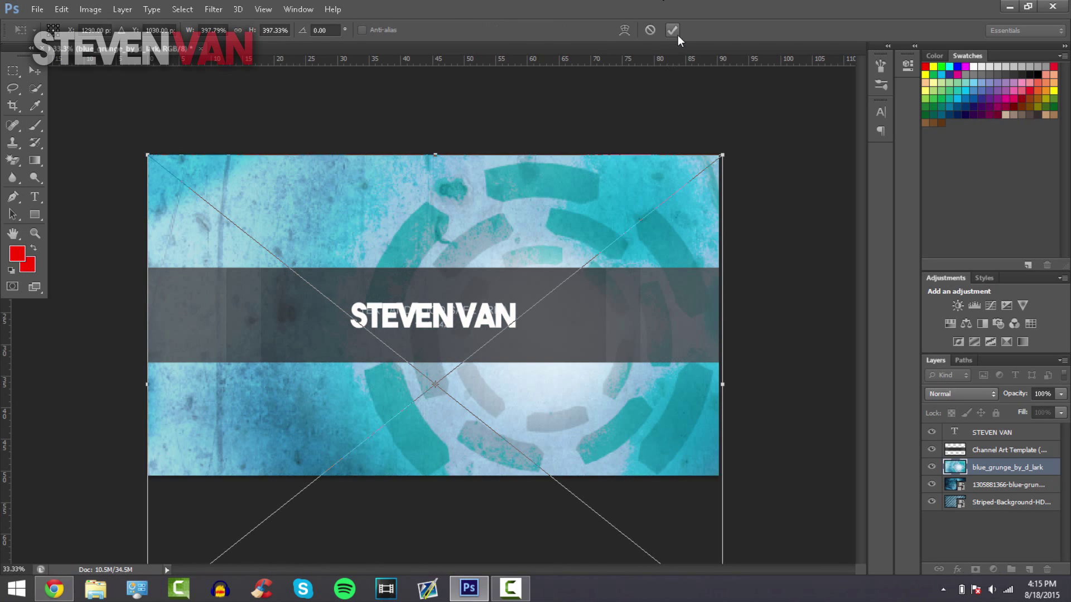
Commit the ringed grunge layer and blend it with Soft Light after trying Color Dodge.
left_click(672, 29)
left_click(973, 389)
left_click(972, 168)
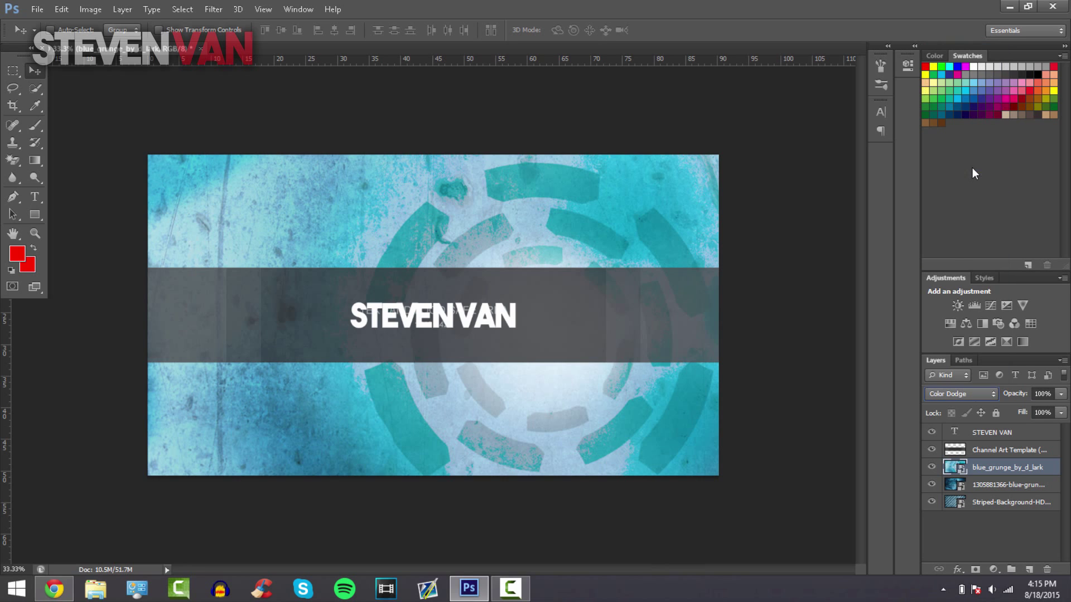
left_click(931, 394)
left_click(969, 212)
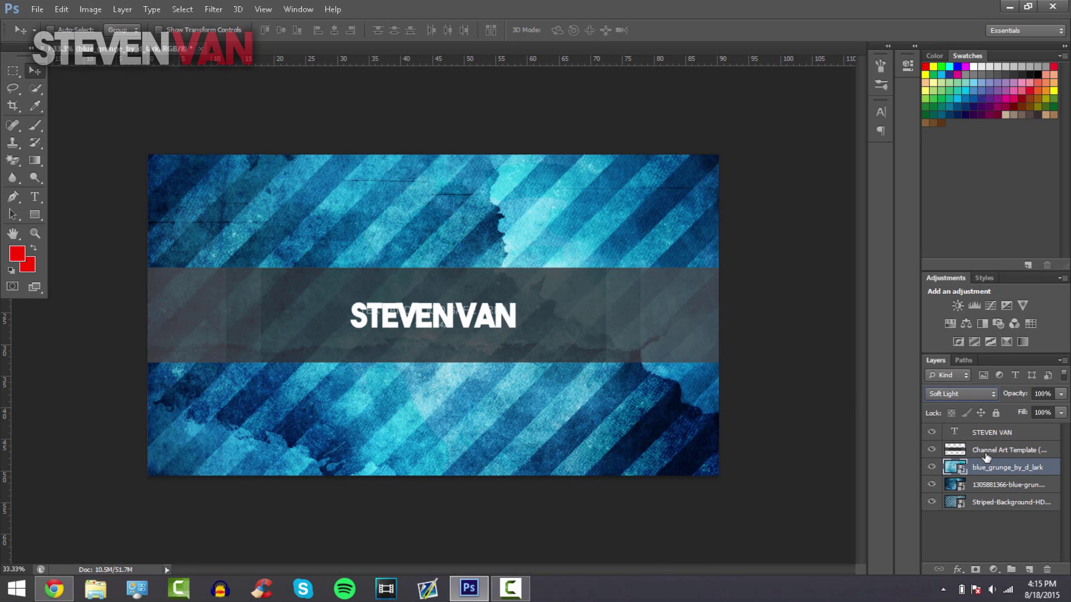
Set the template layer to 80% opacity and nudge the channel-name title slightly higher.
left_click(989, 453)
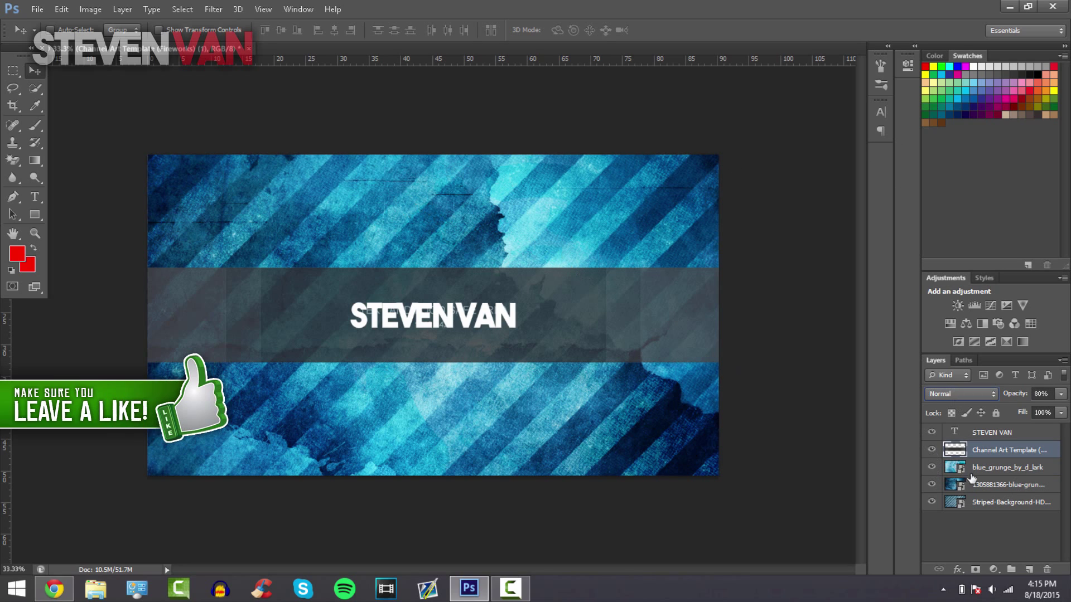
left_click(996, 434)
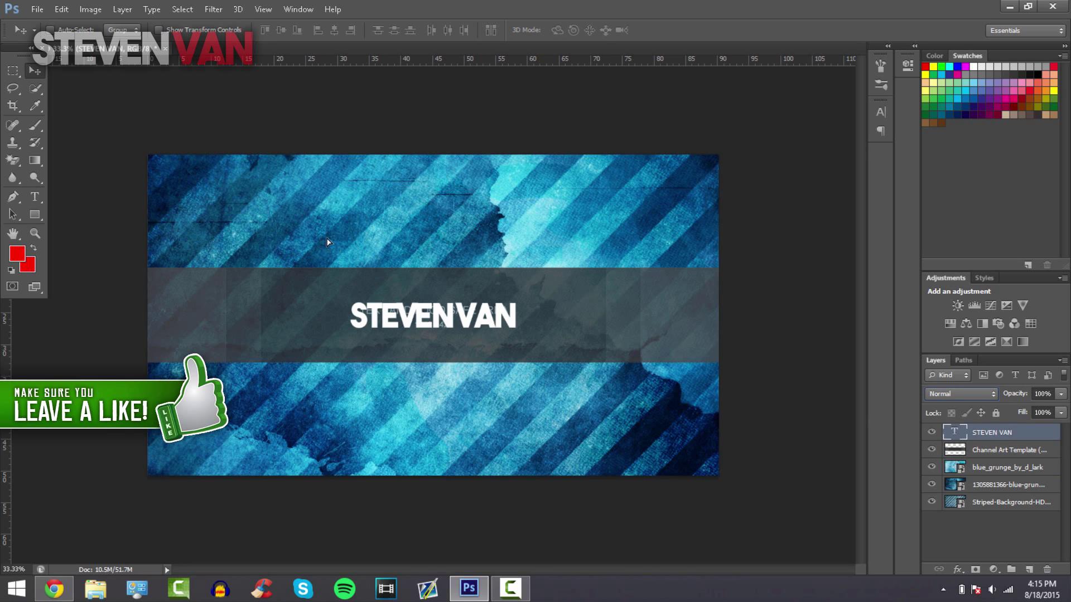
left_click_drag(328, 242, 325, 216)
key("ctrl+a")
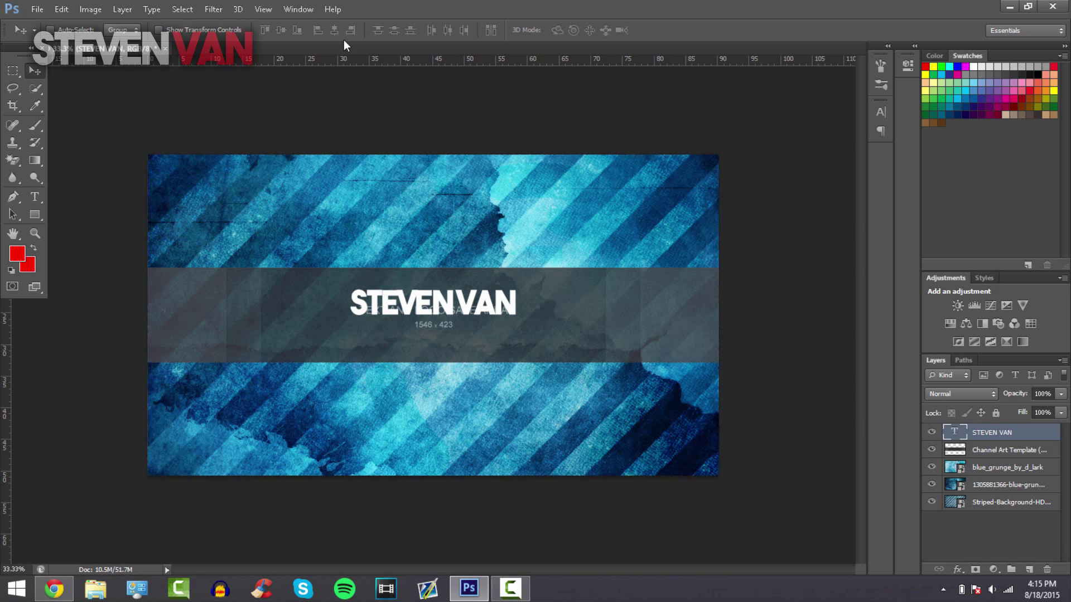
key("alt+Tab")
Search Google Images for 'twitter logo png' and save the blue bird logo image.
scroll(1066, 158, "up", 15)
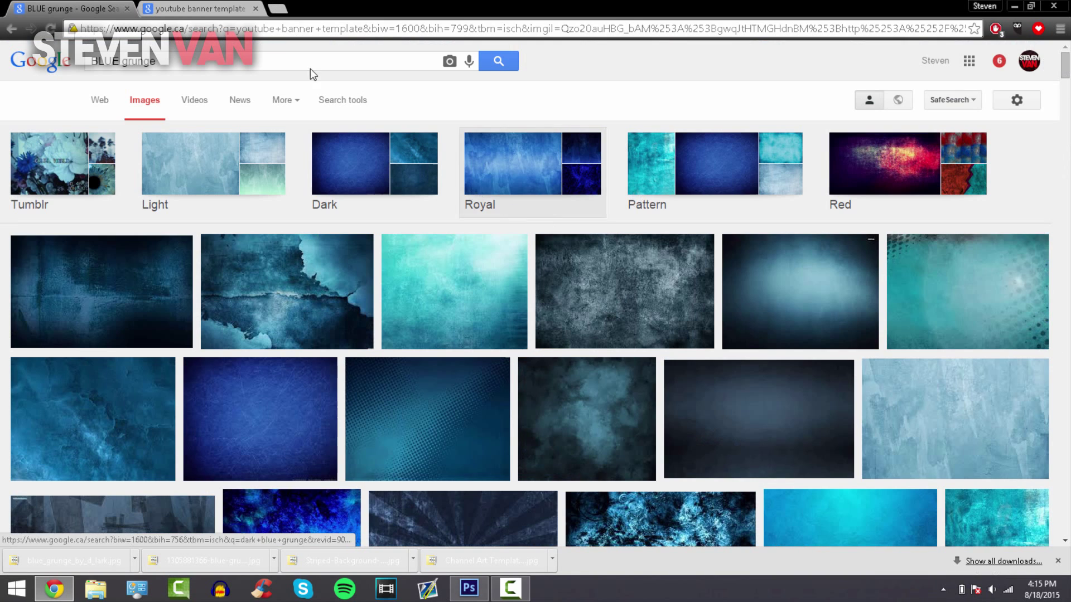
left_click(283, 62)
type("twitter logo png")
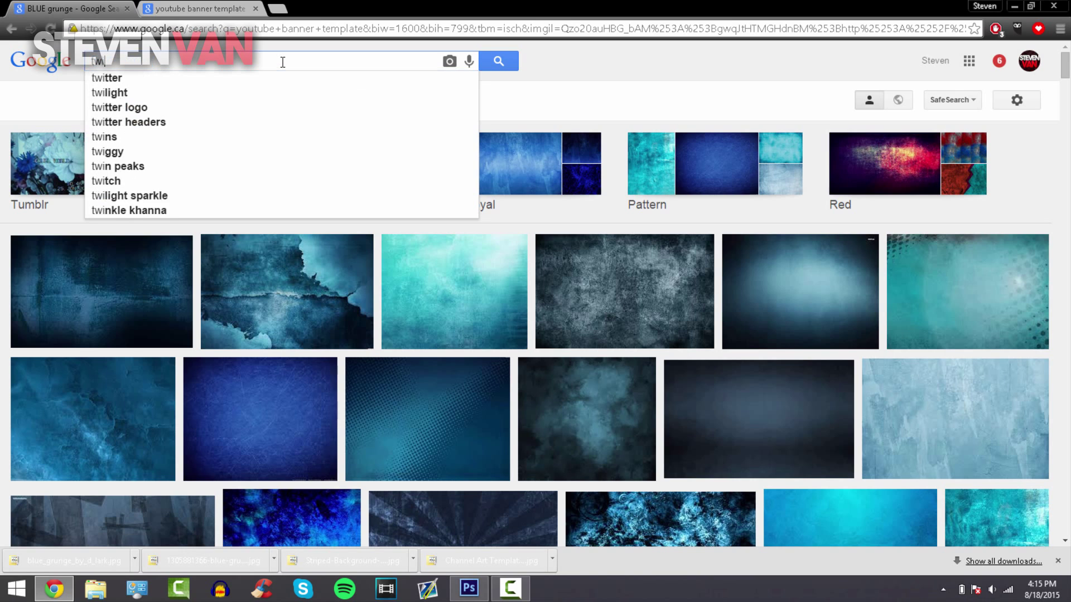
key("Return")
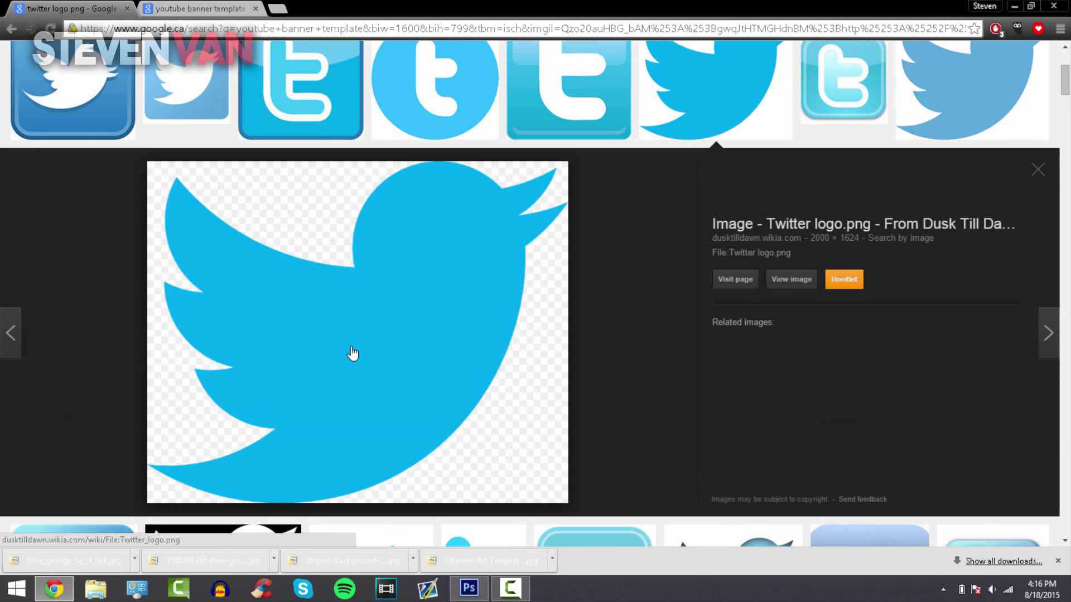
right_click(352, 353)
left_click(401, 196)
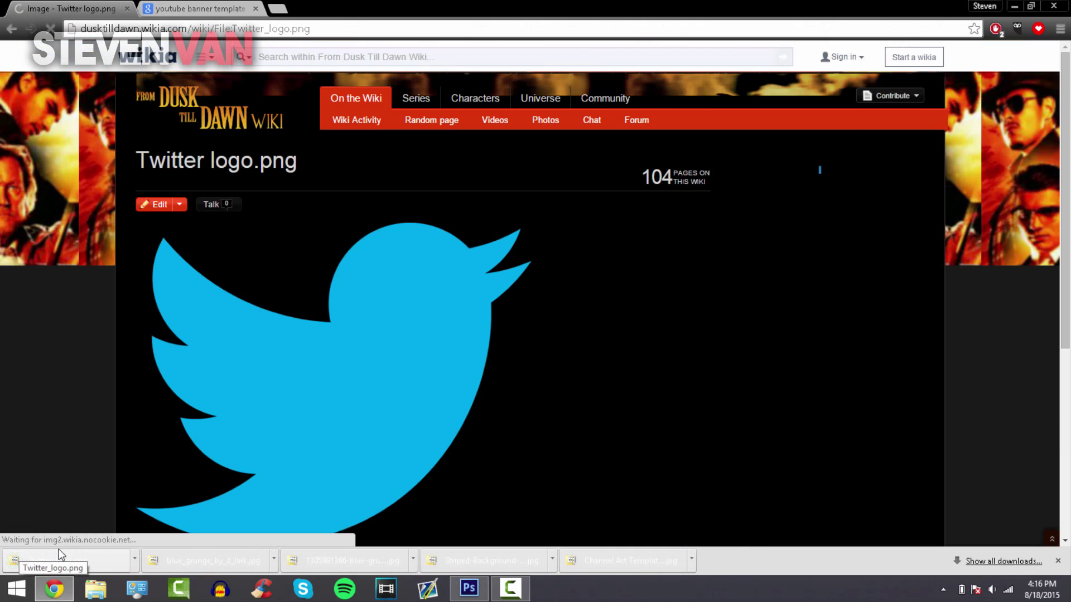
Drag the Twitter logo into the banner, shrink it to a small icon below STEVENVAN, and zoom in.
left_click_drag(60, 556, 266, 198)
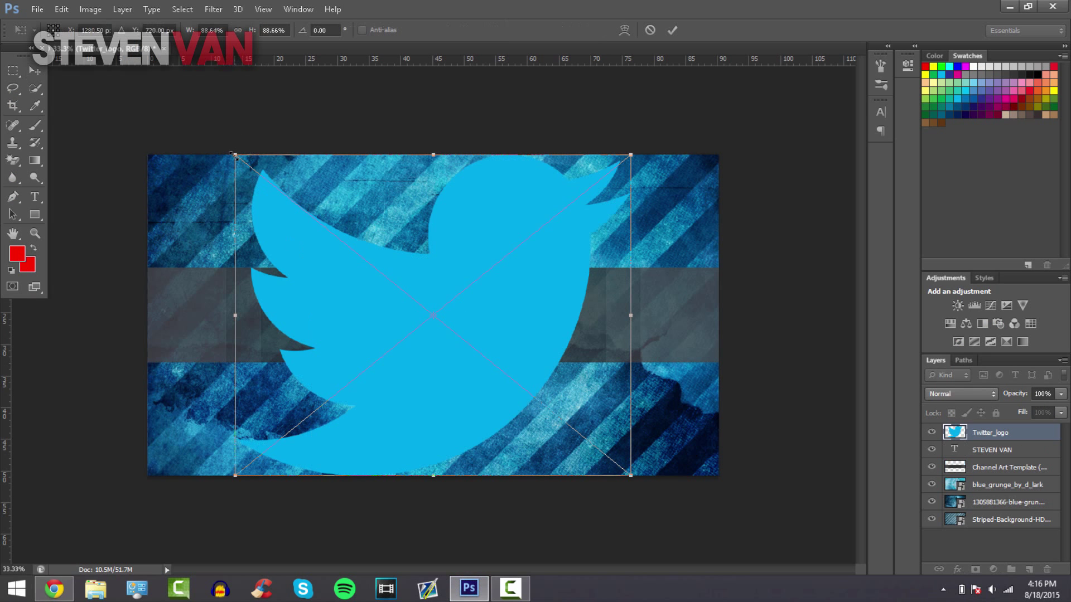
left_click_drag(234, 155, 384, 350)
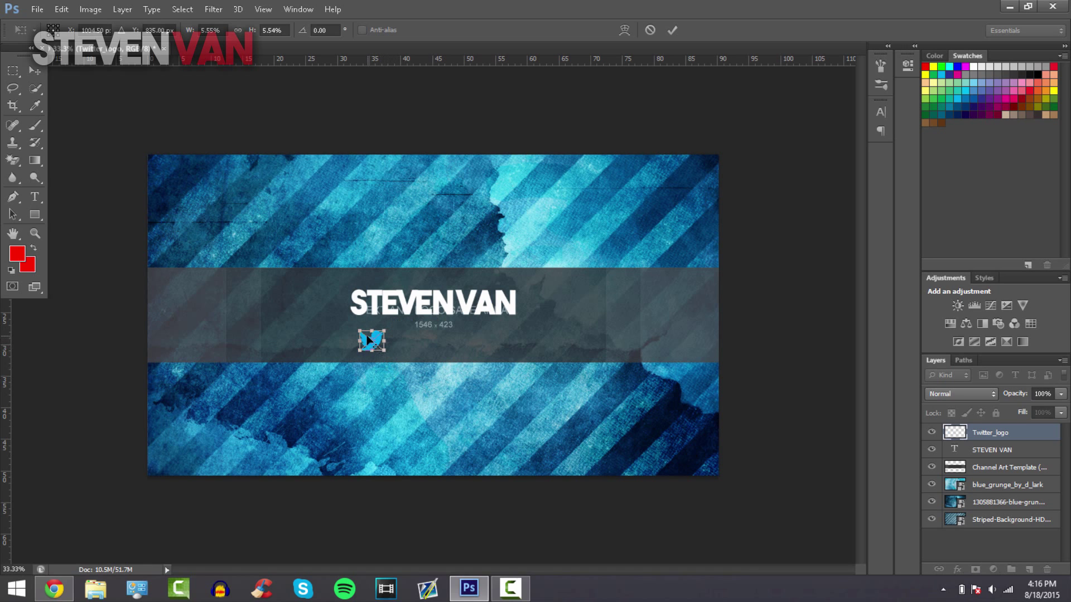
left_click(671, 30)
left_click(33, 235)
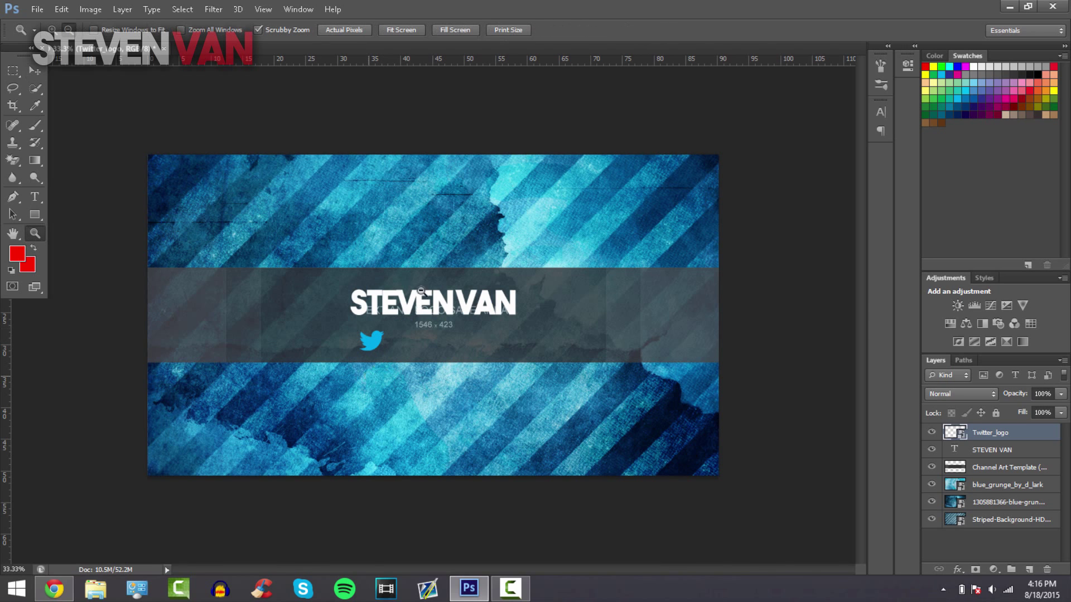
left_click_drag(368, 376, 425, 277)
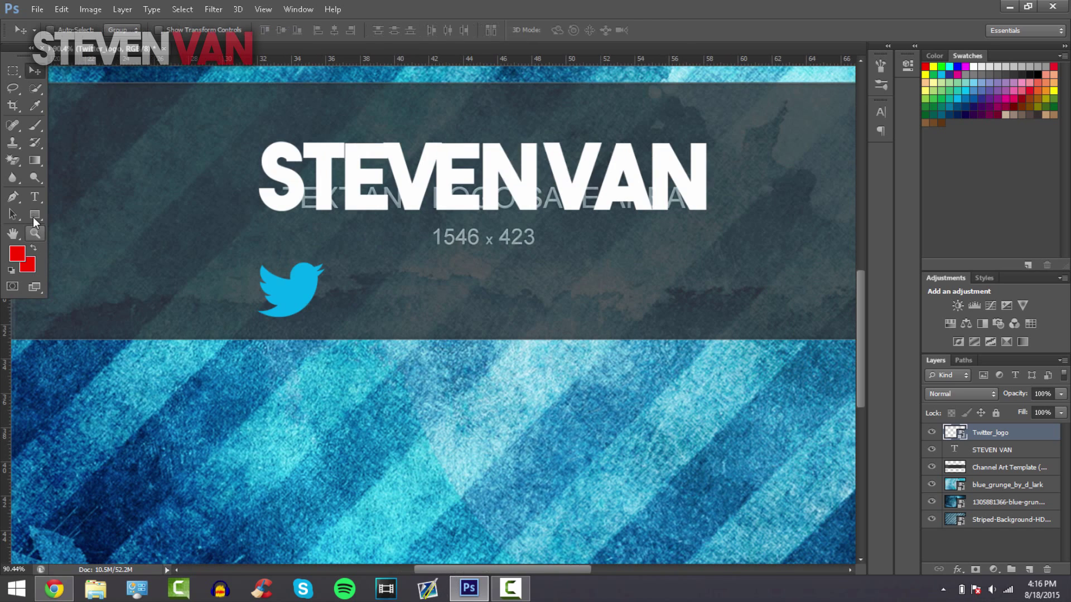
Type STAY CONNECTED! below the bird and set it in TYPOGRAPH PRO Light.
left_click(35, 198)
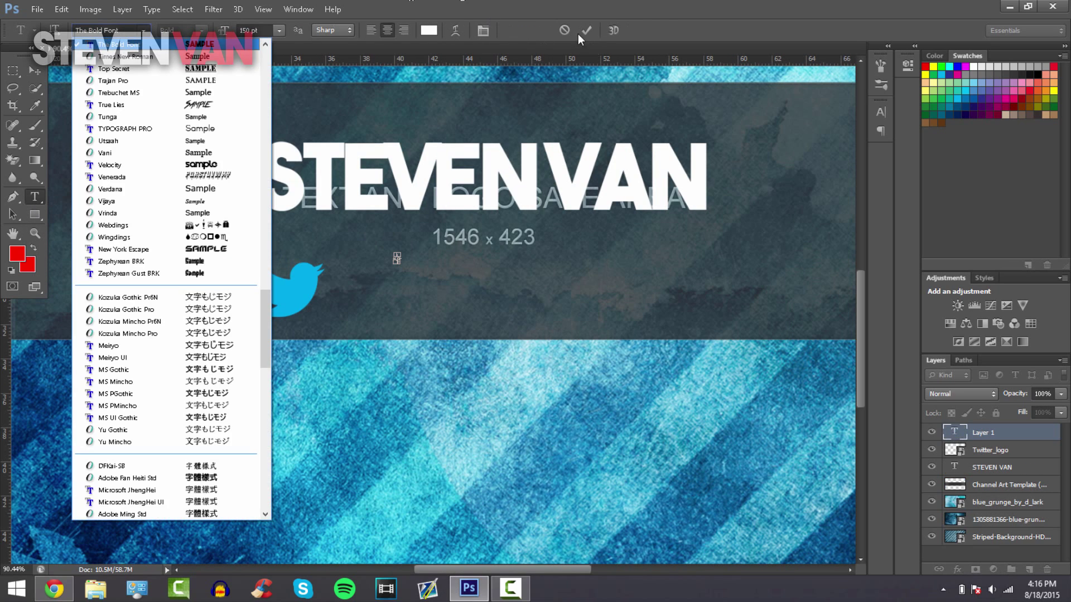
left_click(566, 32)
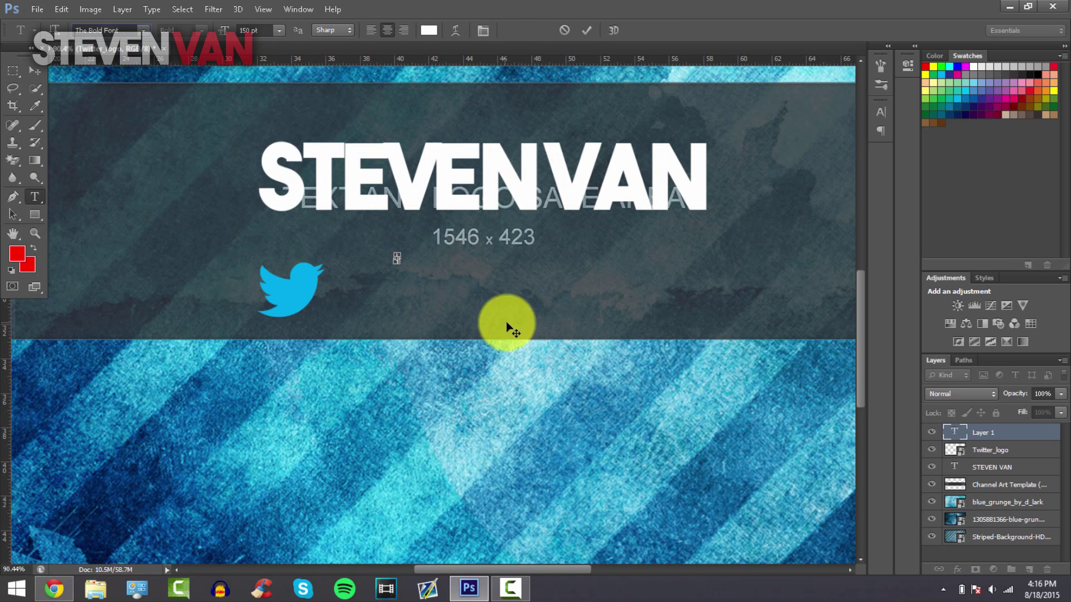
left_click(566, 31)
left_click(419, 360)
type("STAY")
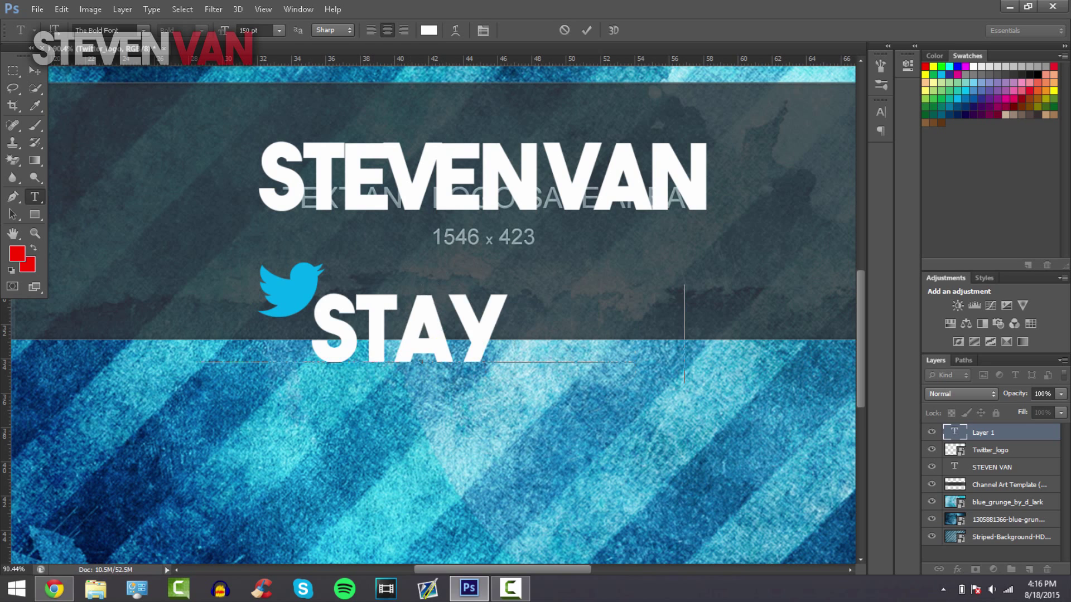
type(" CONNECTED!")
key("ctrl+a")
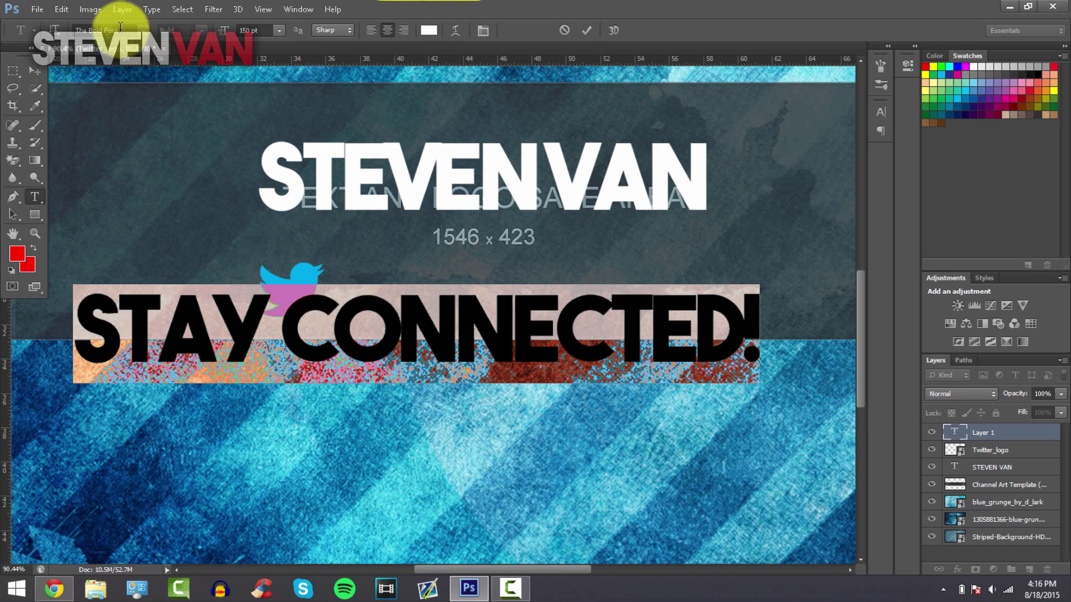
left_click(119, 29)
type("TYPOGRAPH PRO")
key("Return")
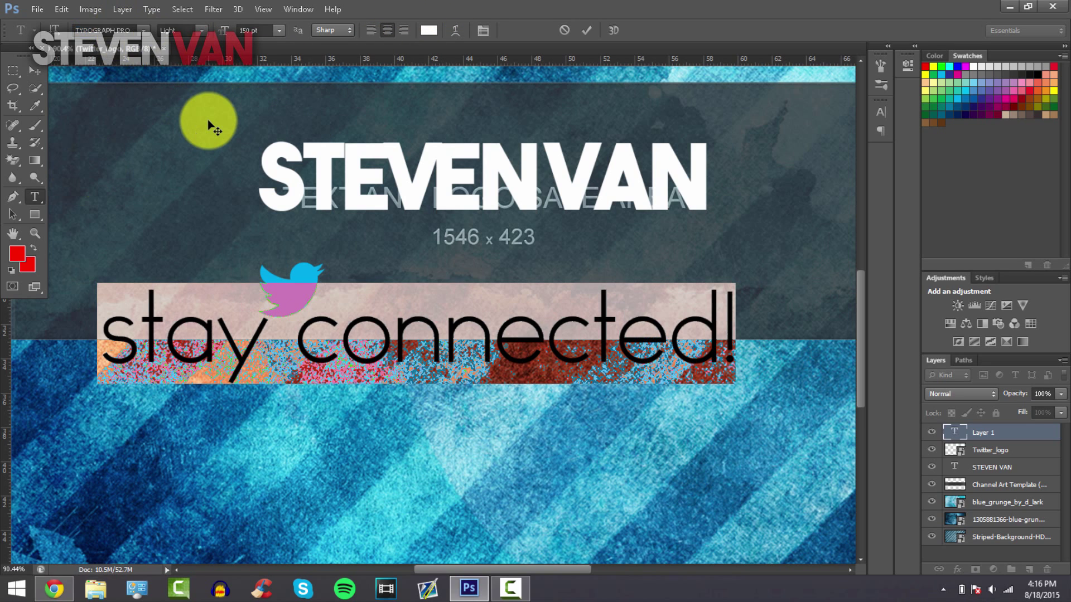
Retype the STAY CONNECTED! line, size it to 60 pt, nudge it into place and commit.
type("STAY CONNTECTED!")
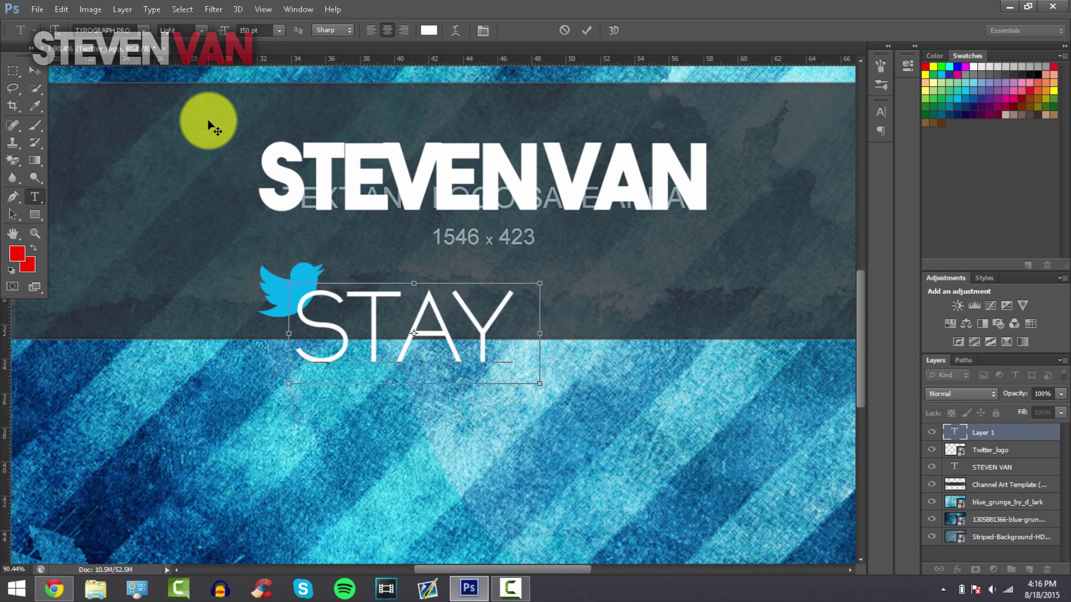
key("ctrl+a")
double_click(245, 31)
type("60")
key("Return")
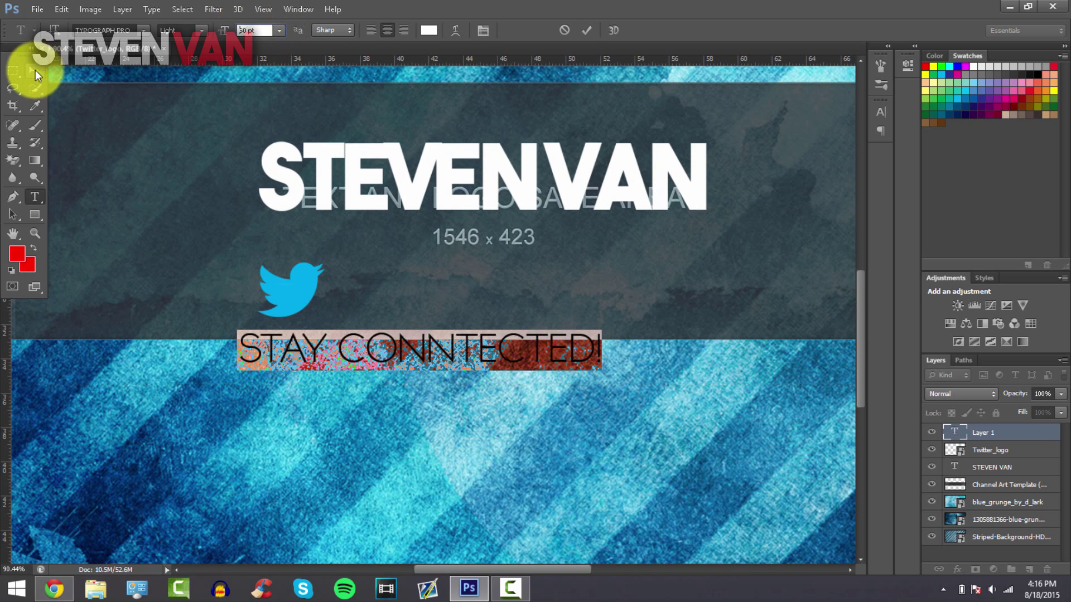
left_click(35, 70)
left_click_drag(468, 84, 471, 80)
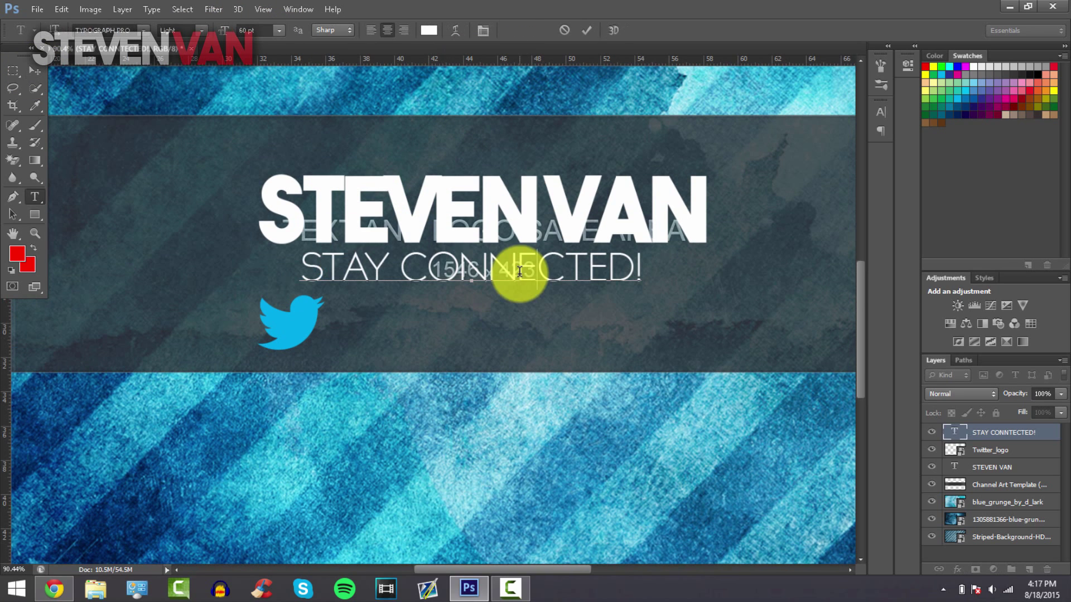
left_click(594, 38)
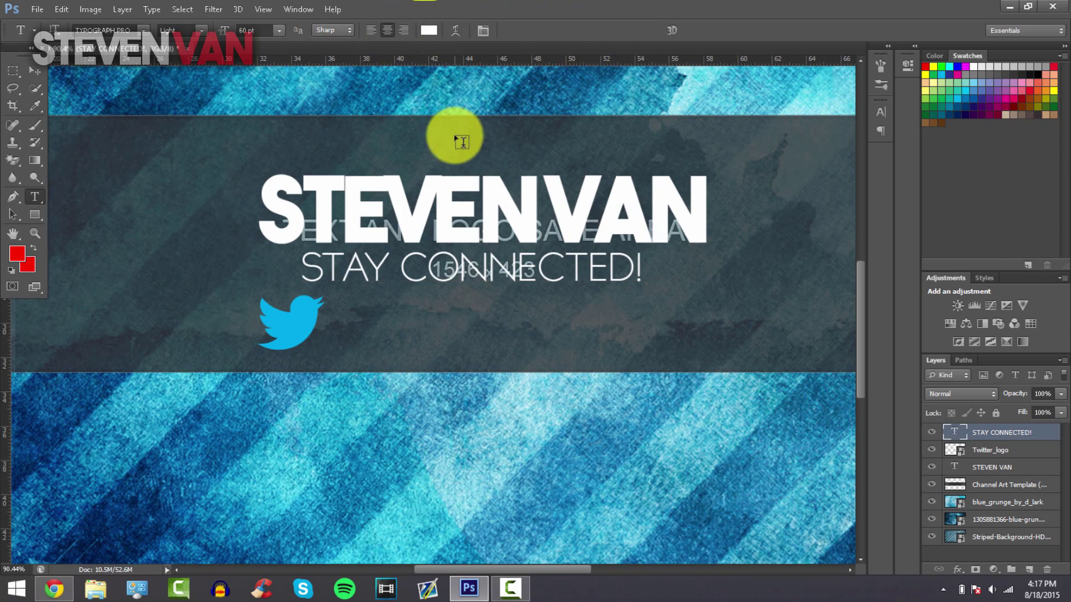
Run a web search for CONNECTED in the browser.
key("alt+Tab")
key("alt+Tab")
key("alt+Tab")
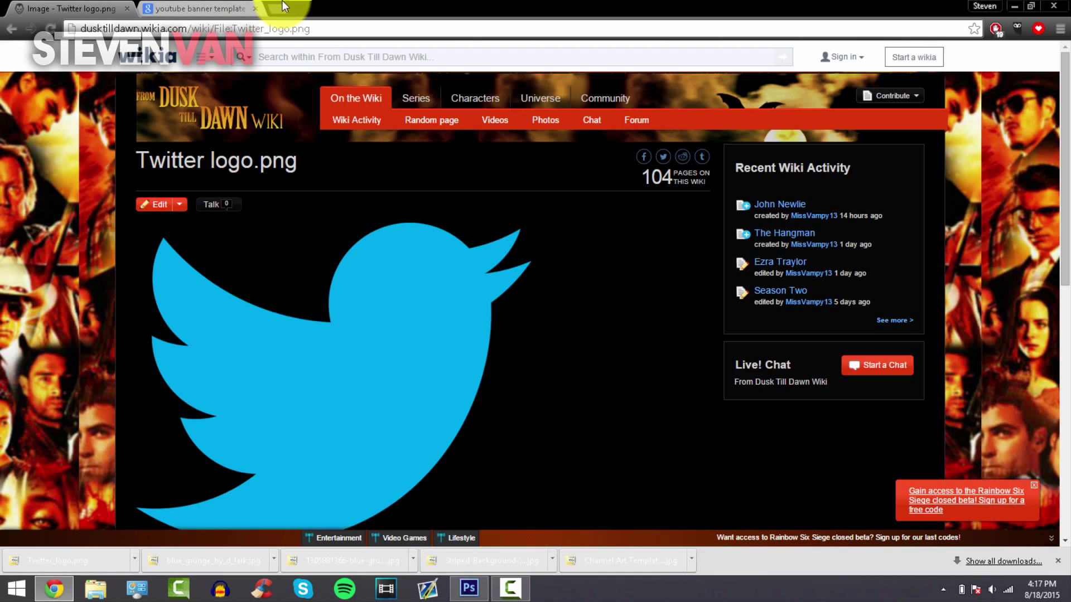
left_click(278, 8)
type("CONNECTED")
key("Return")
key("alt+Tab")
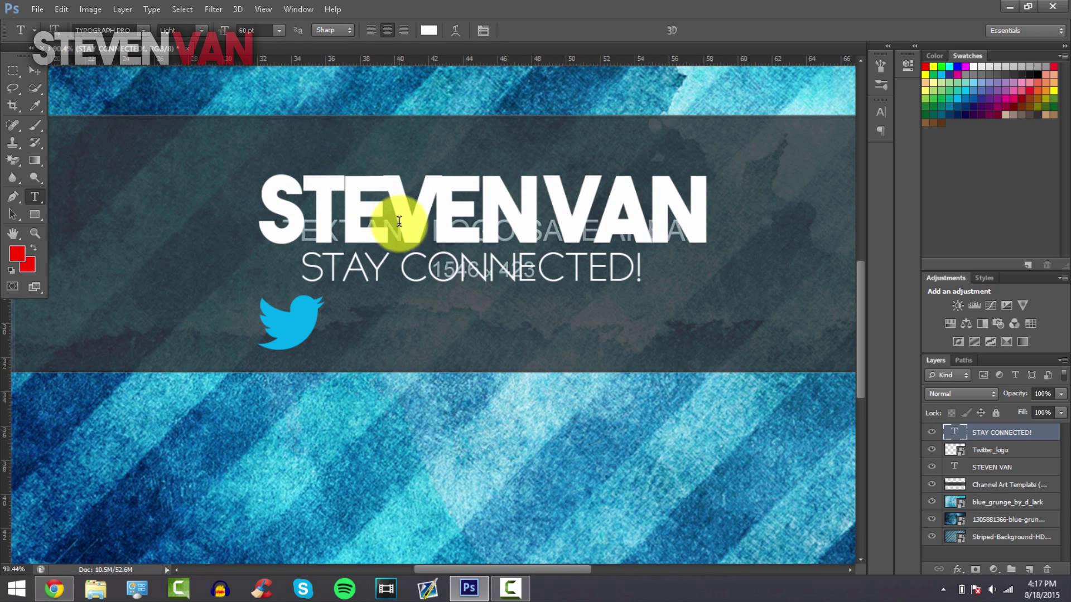
key("alt+Tab")
key("alt+Tab")
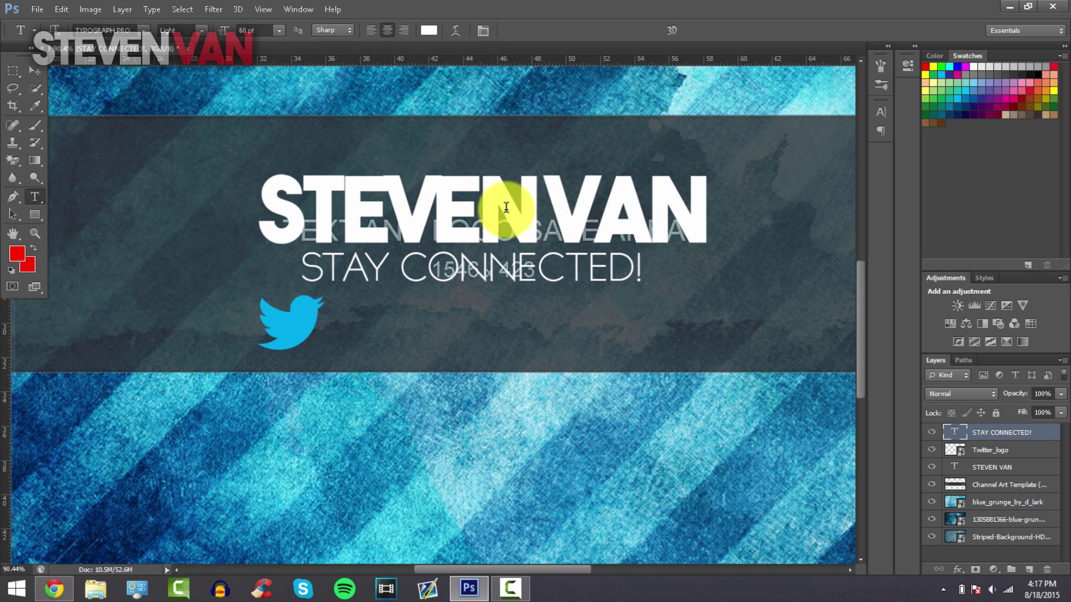
Centre STAY CONNECTED! horizontally under the channel name.
left_click(35, 71)
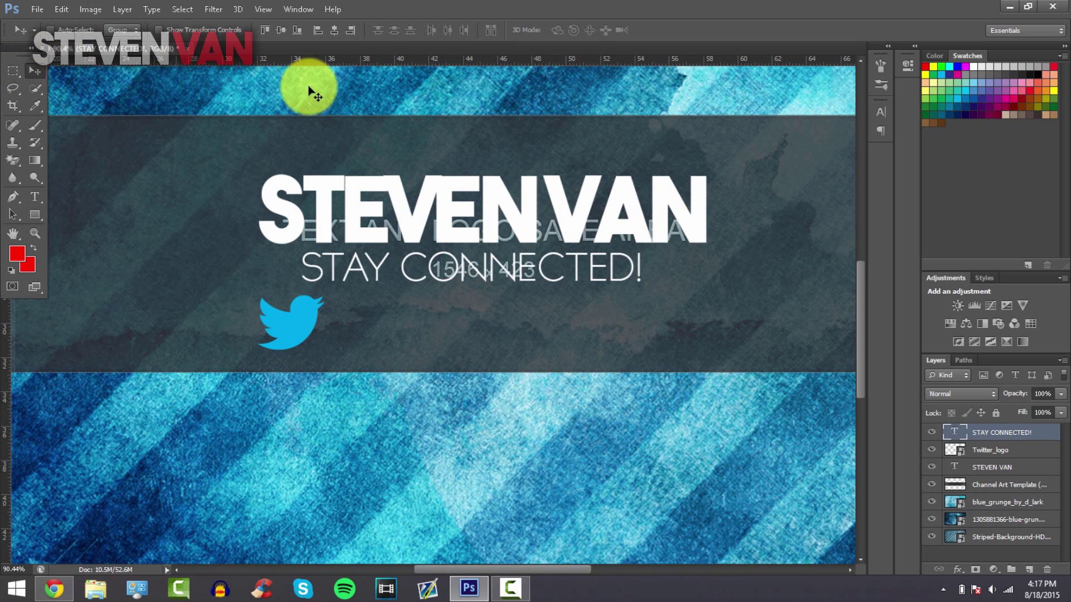
left_click(333, 31)
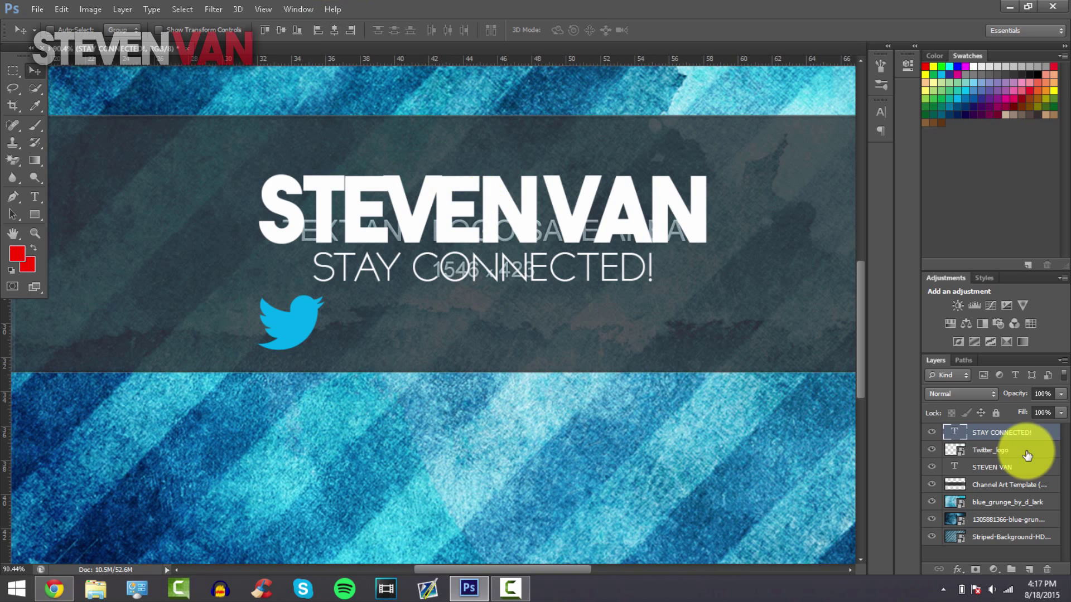
left_click(1021, 488)
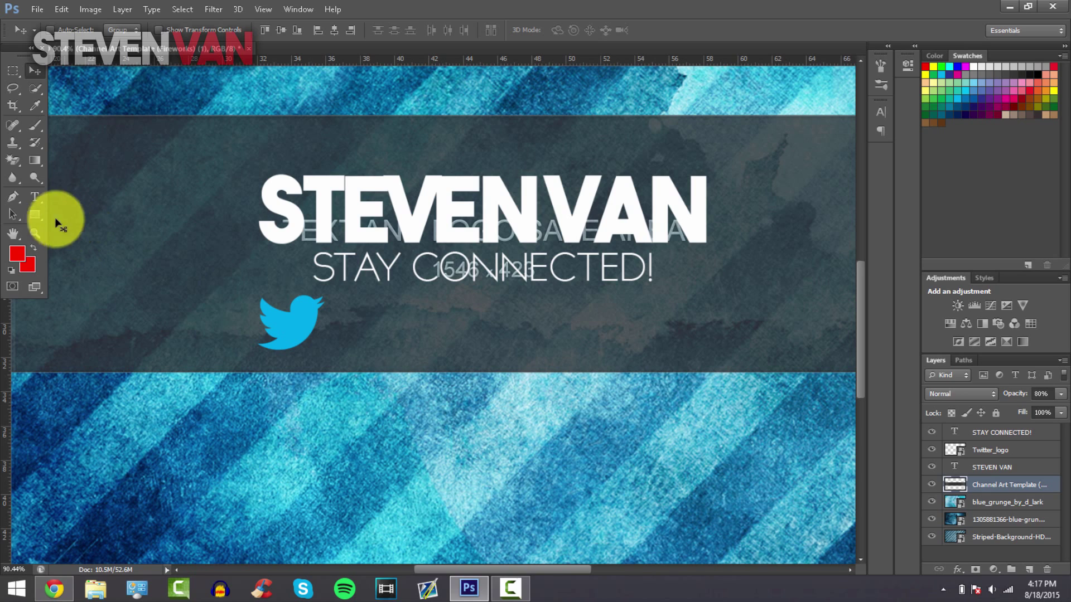
left_click(34, 196)
left_click(379, 337)
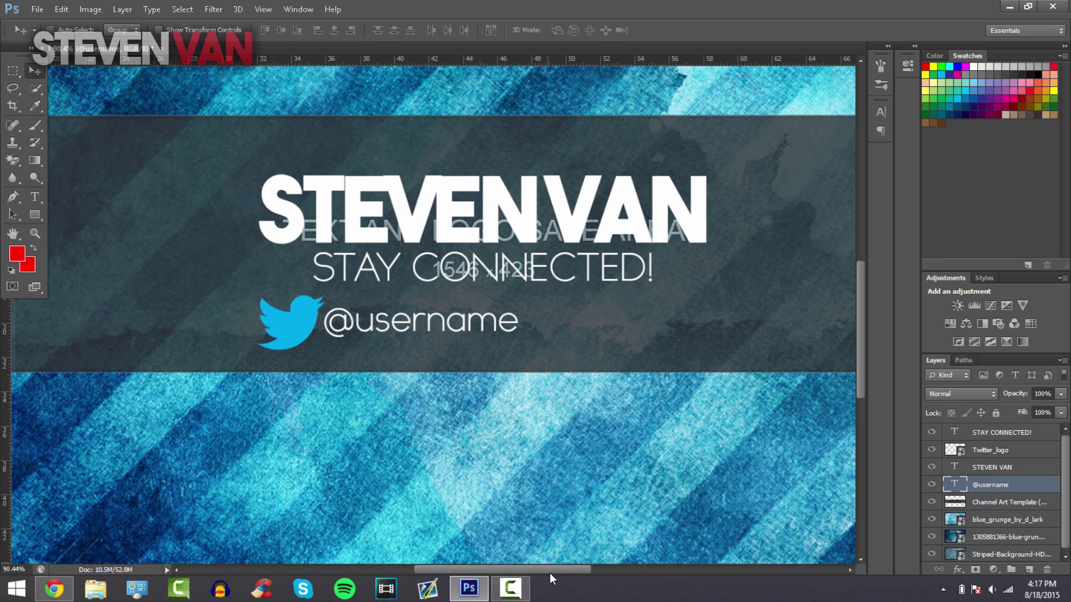
left_click_drag(550, 573, 559, 573)
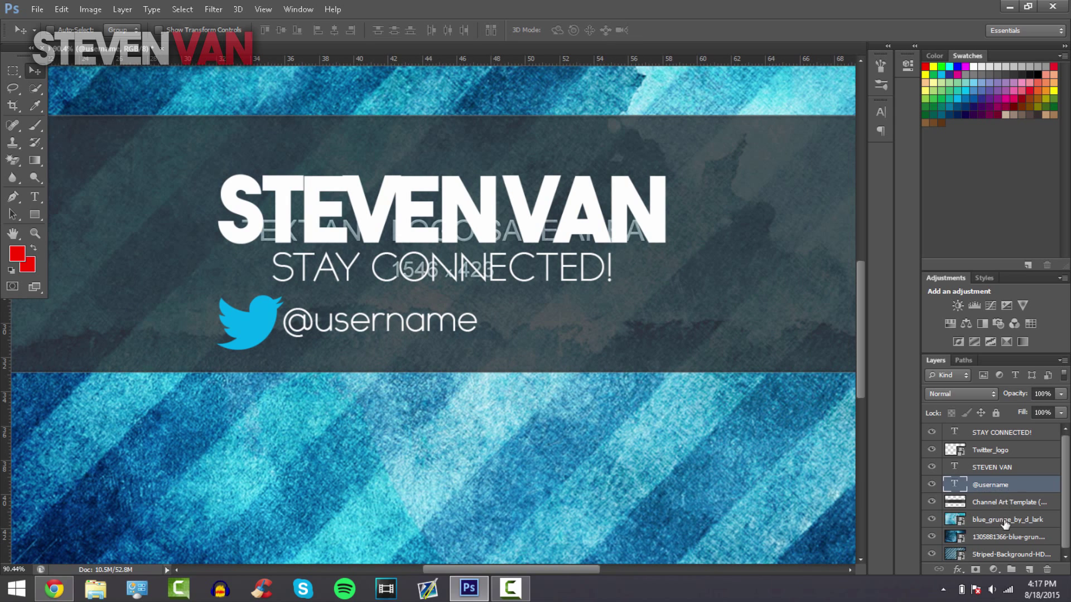
left_click(1027, 456, "ctrl")
left_click_drag(296, 306, 208, 294)
key("ctrl+0")
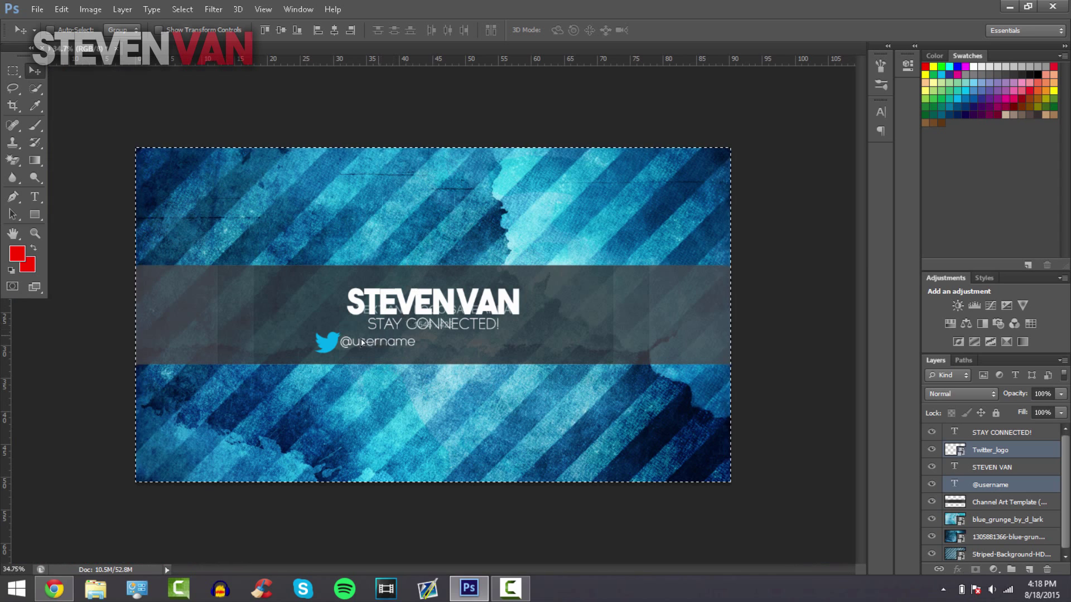
left_click_drag(361, 343, 431, 342)
key("alt+Tab")
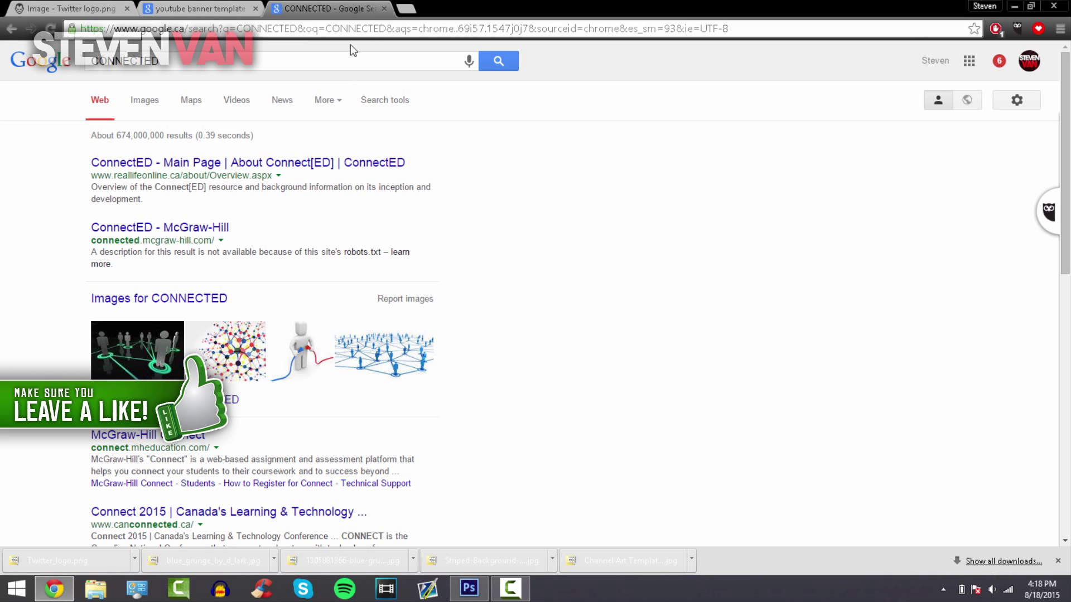
left_click(280, 66)
key("ctrl+a")
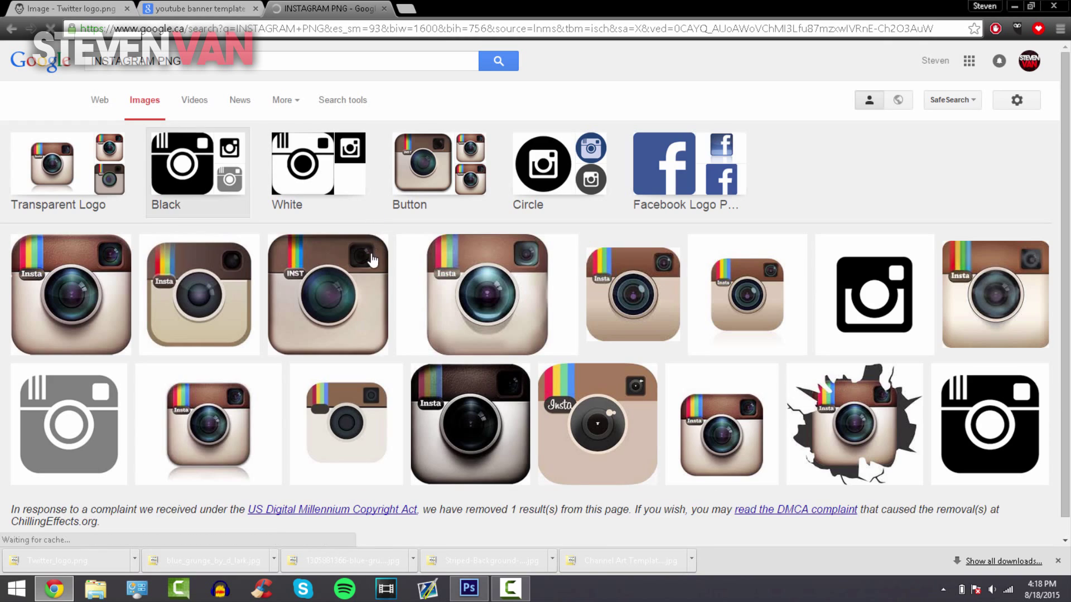
left_click(220, 268)
right_click(335, 329)
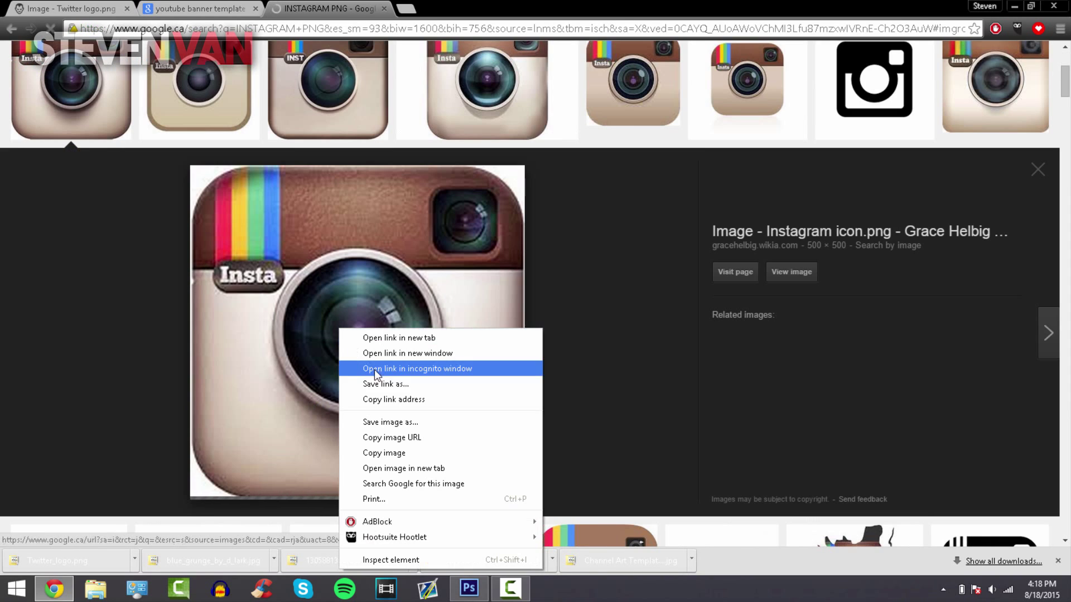
key("alt+Tab")
Place Instagram_icon (1), scale it to about 24%, move it to the band's right end.
left_click(36, 9)
left_click(47, 225)
left_click(308, 418)
key("Return")
key("Return")
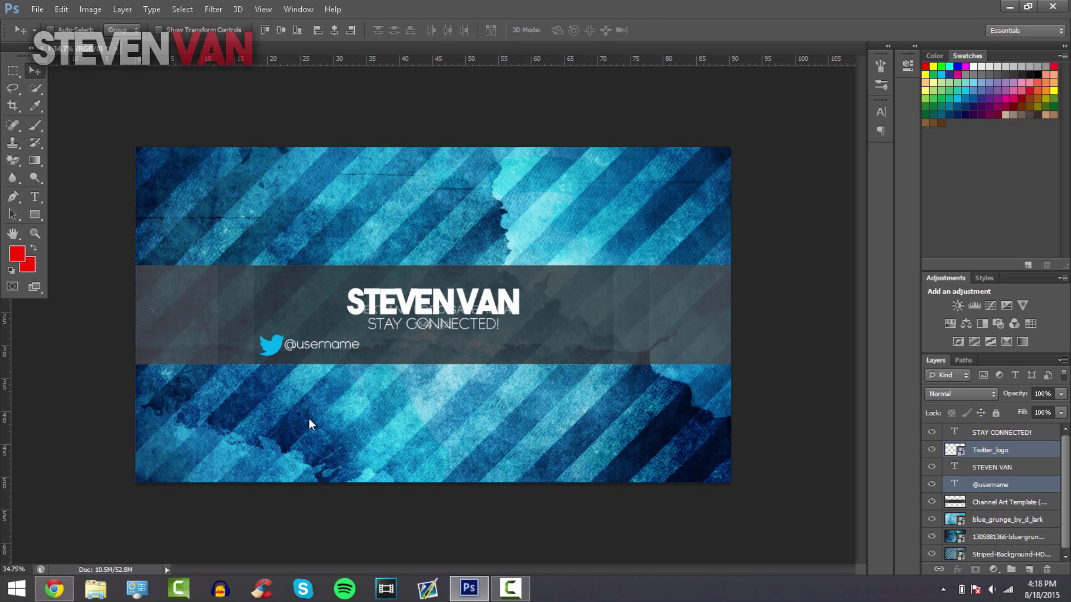
left_click_drag(374, 259, 237, 344)
left_click_drag(572, 359, 593, 345)
left_click(674, 32)
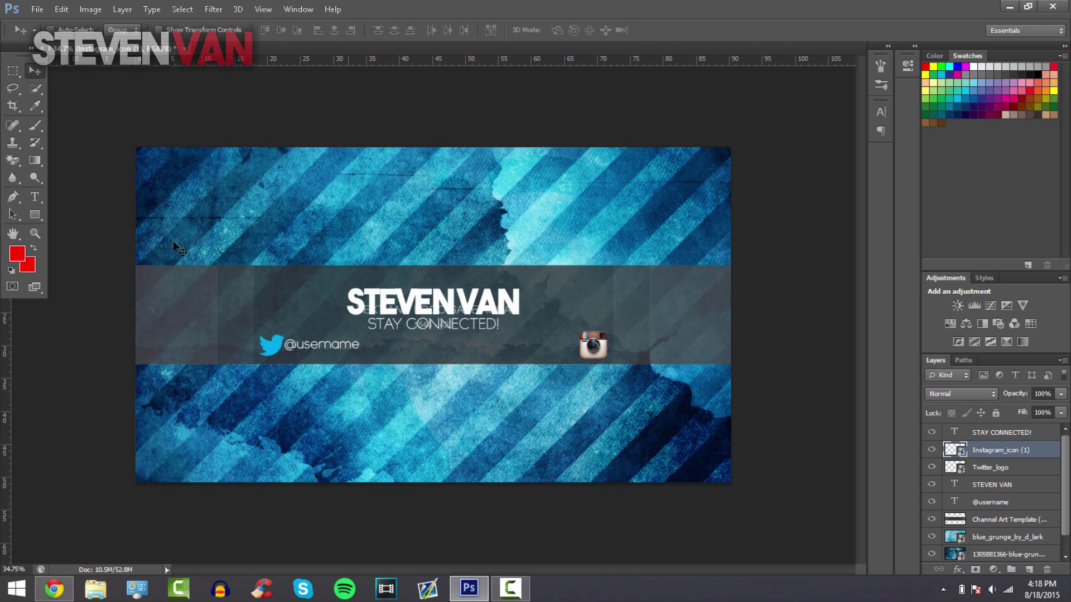
left_click(35, 233)
scroll(368, 352, "up", 3)
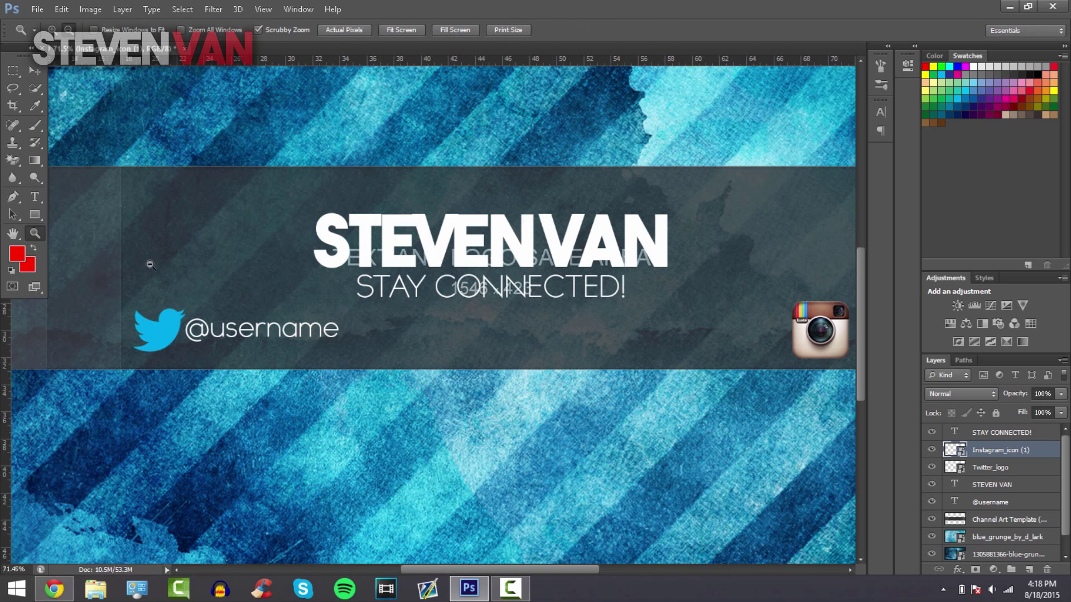
left_click(1012, 502)
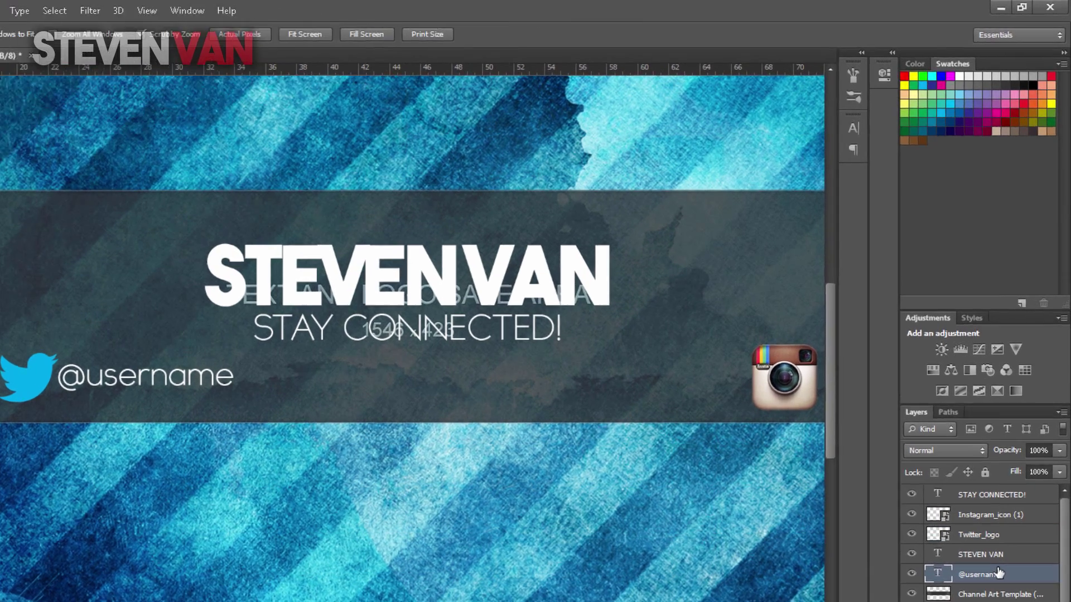
right_click(1004, 501)
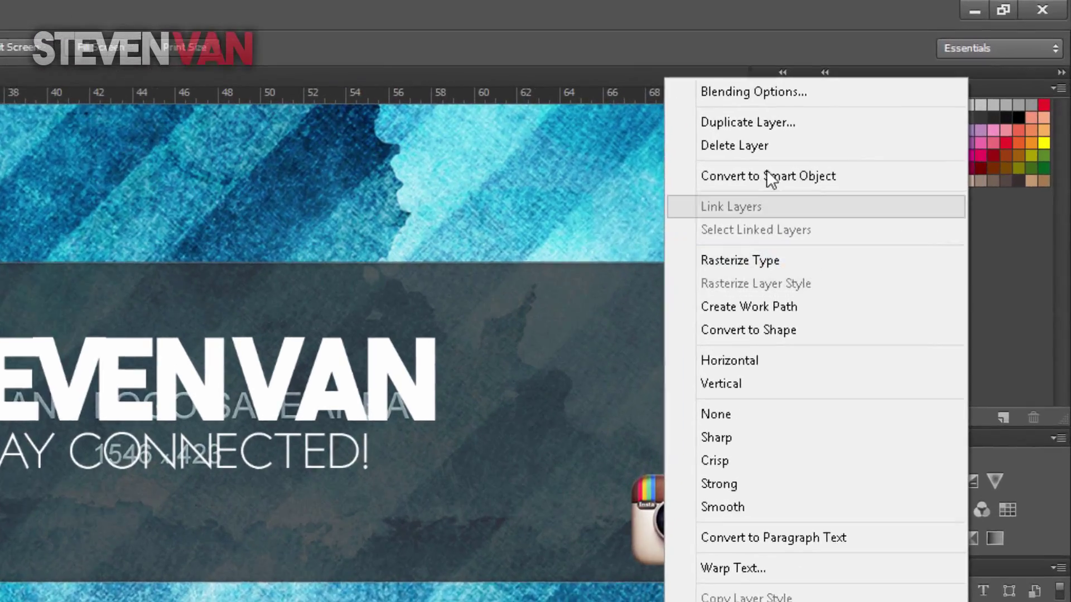
left_click(847, 91)
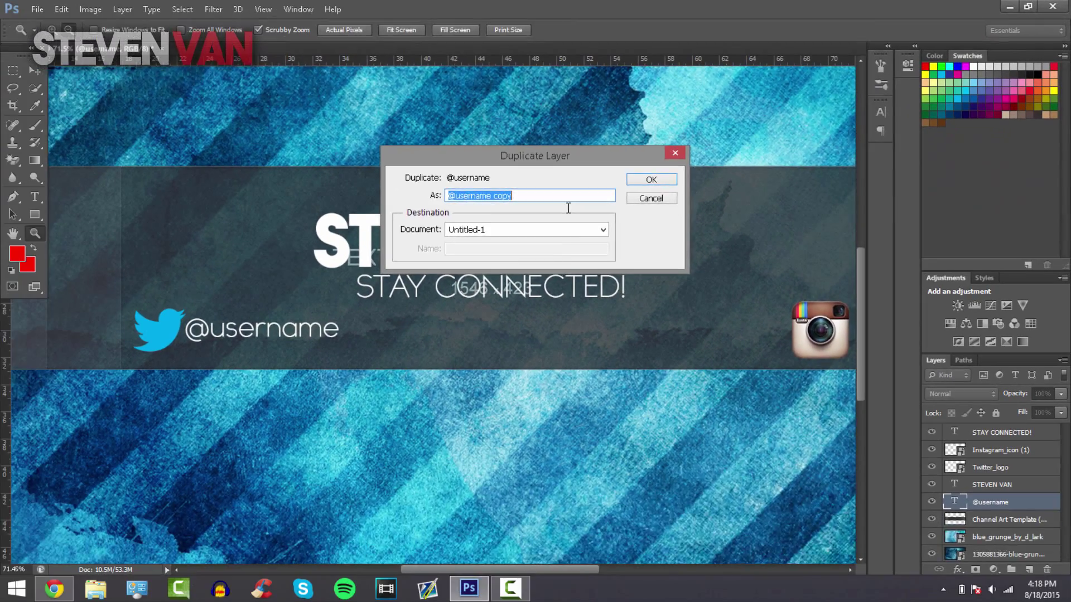
key("Return")
left_click_drag(327, 341, 337, 339)
key("v")
left_click_drag(417, 304, 837, 306)
left_click_drag(693, 357, 717, 367)
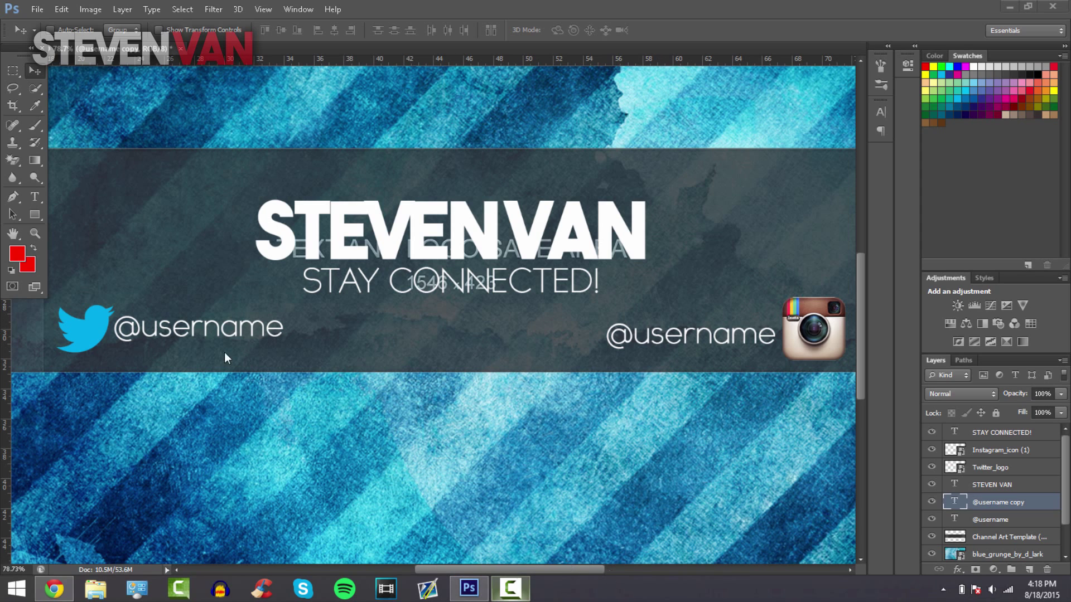
Undo and redo the copy's placement, then zoom out to 38% to see the whole banner.
key("ctrl+z")
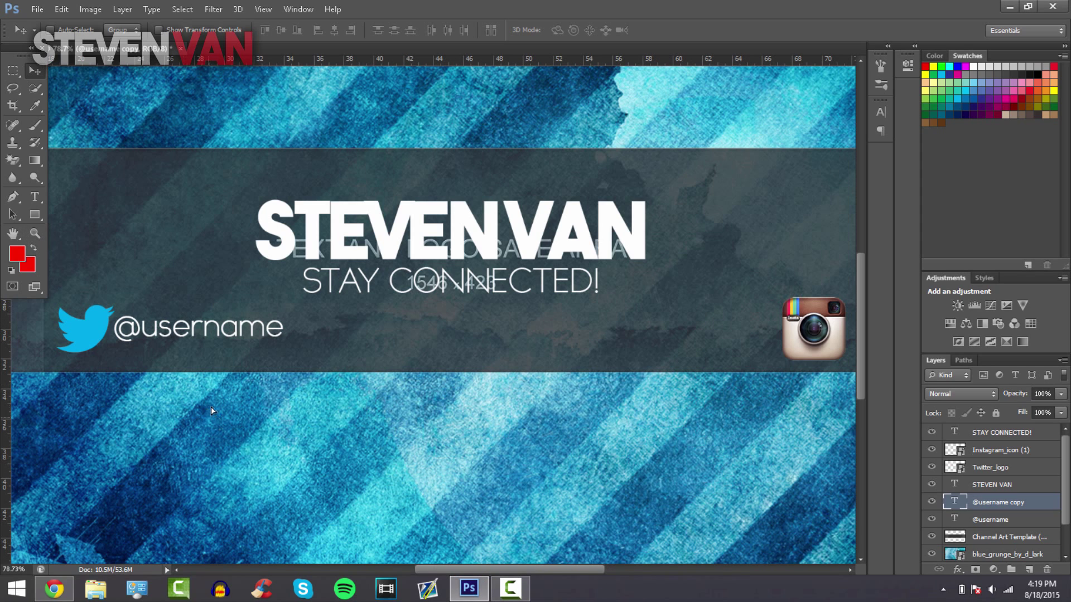
left_click_drag(126, 335, 125, 324)
key("ctrl+alt+z")
key("ctrl+alt+z")
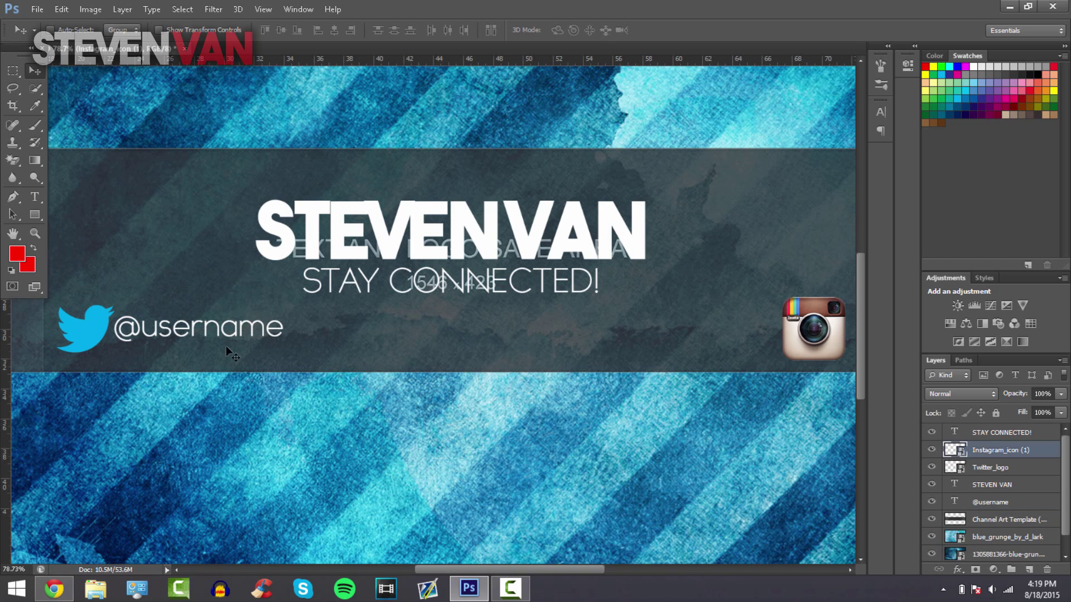
key("ctrl+shift+z")
key("ctrl+shift+z")
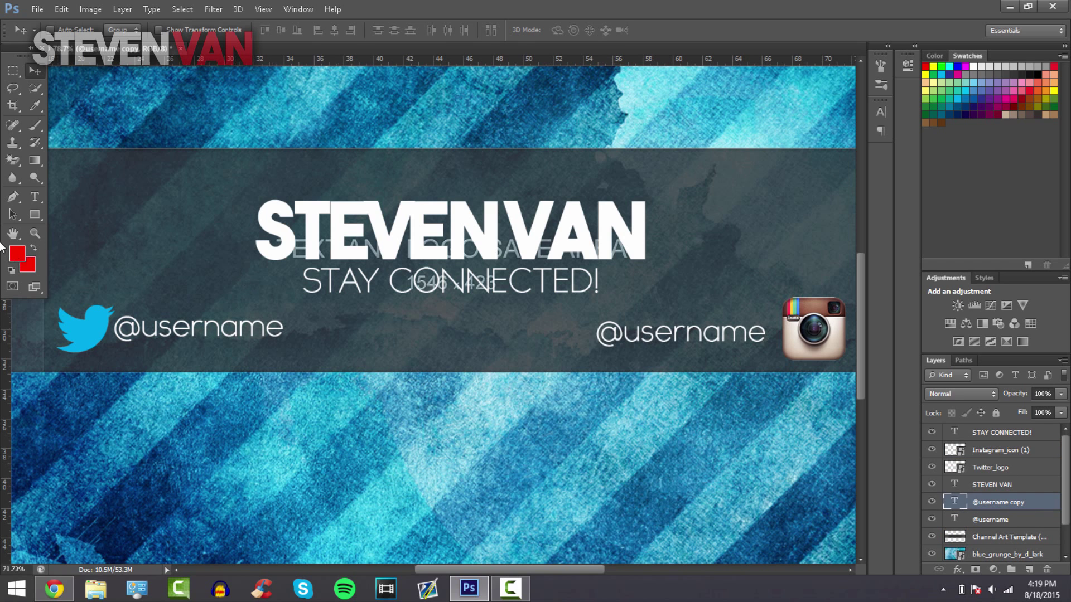
left_click(34, 234)
left_click_drag(253, 297, 221, 324)
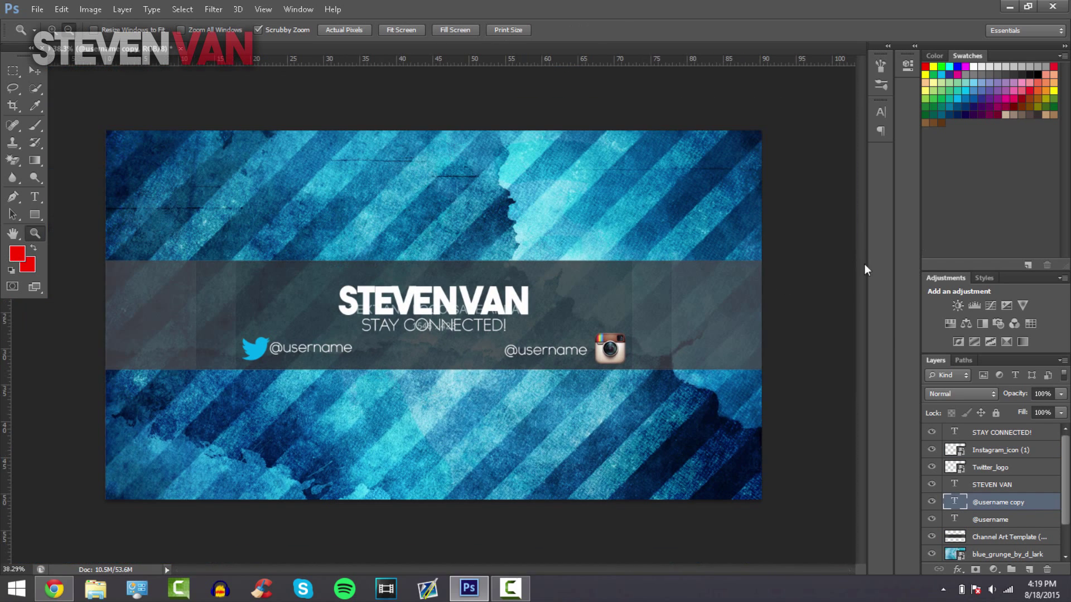
Delete the Channel Art Template layer and draw a black rectangle across the banner's middle.
left_click(1026, 538)
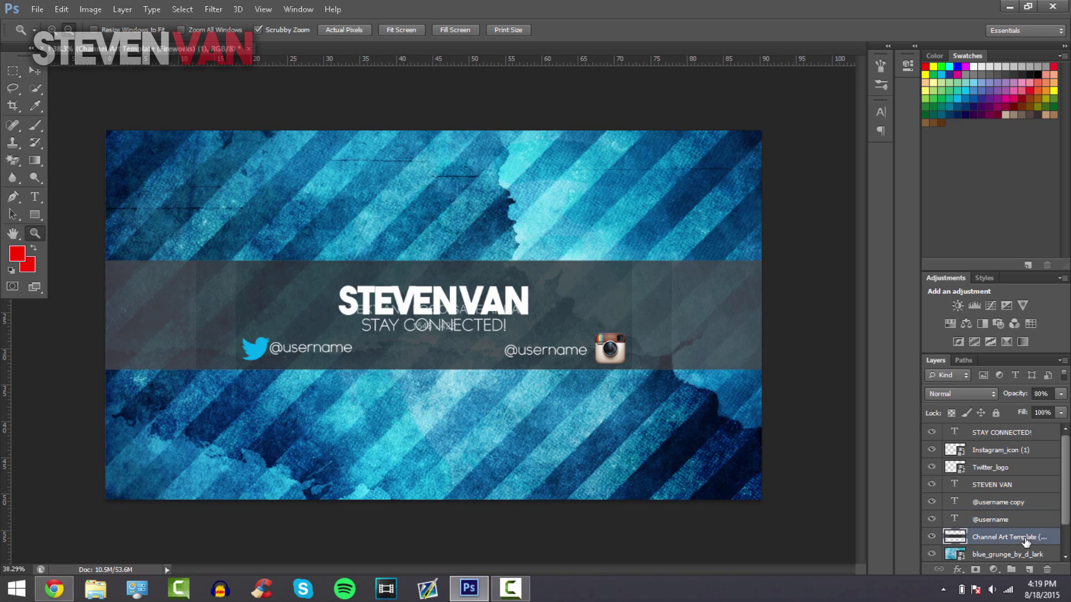
key("Delete")
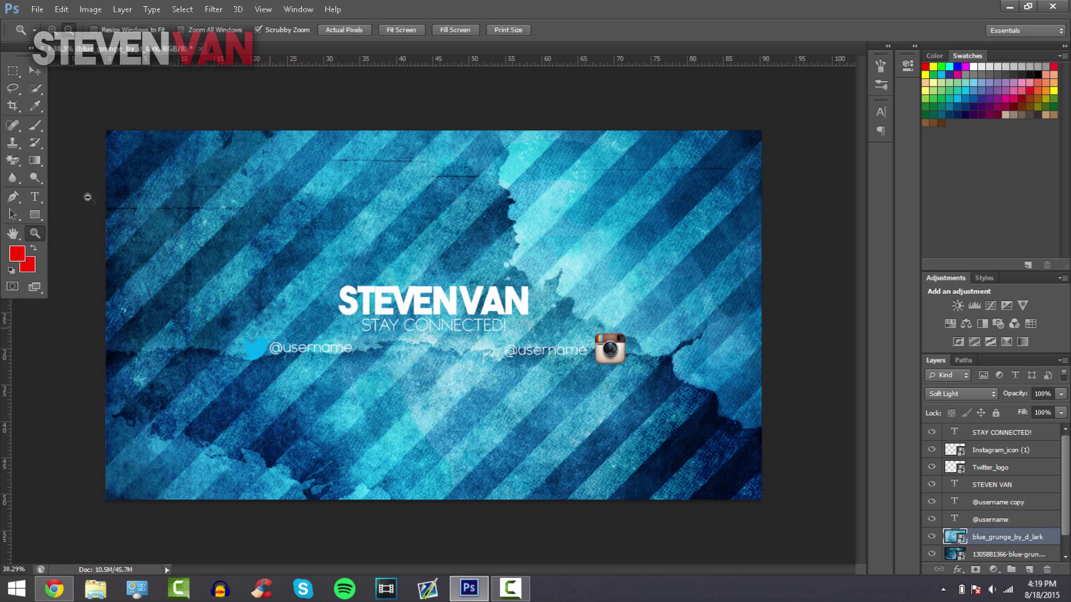
left_click(35, 71)
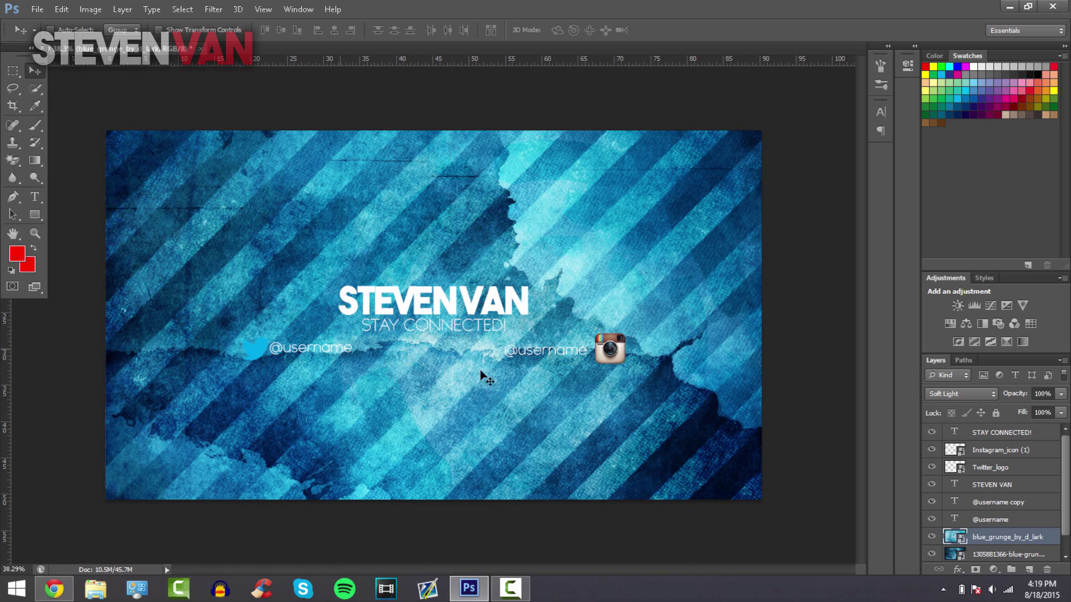
left_click(42, 215)
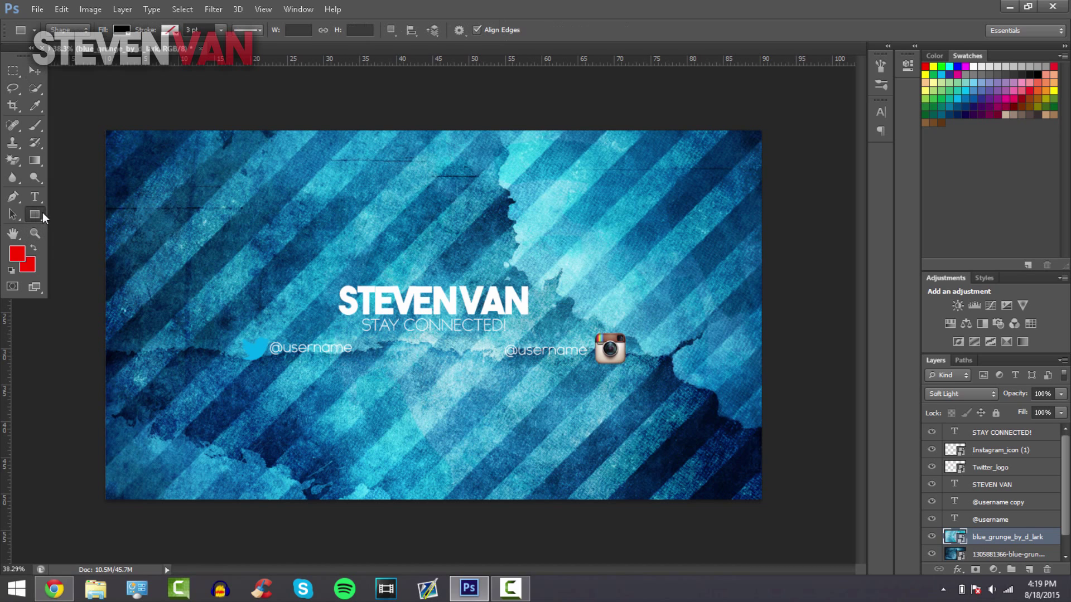
left_click_drag(107, 246, 762, 374)
Centre the black band on the canvas and set its opacity to 50%.
left_click(34, 71)
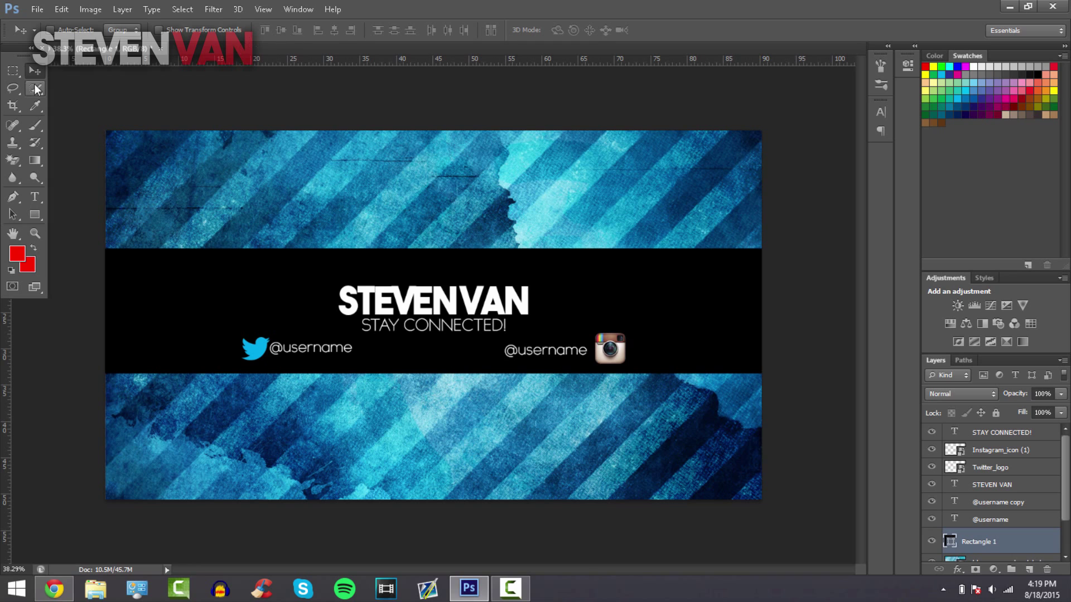
key("ctrl+a")
left_click(336, 29)
left_click(282, 30)
key("ctrl+d")
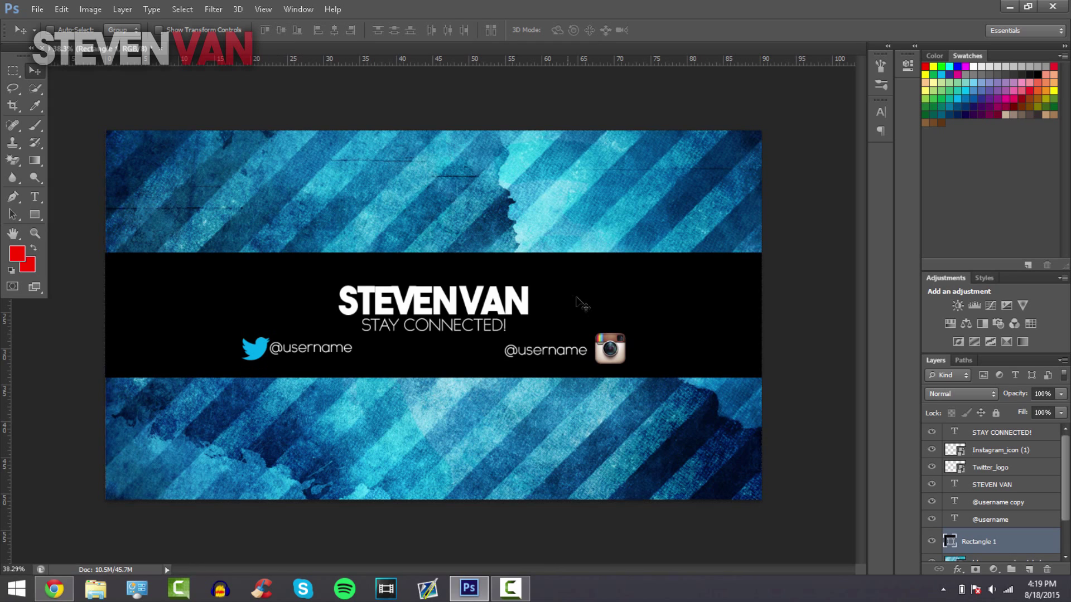
type("30")
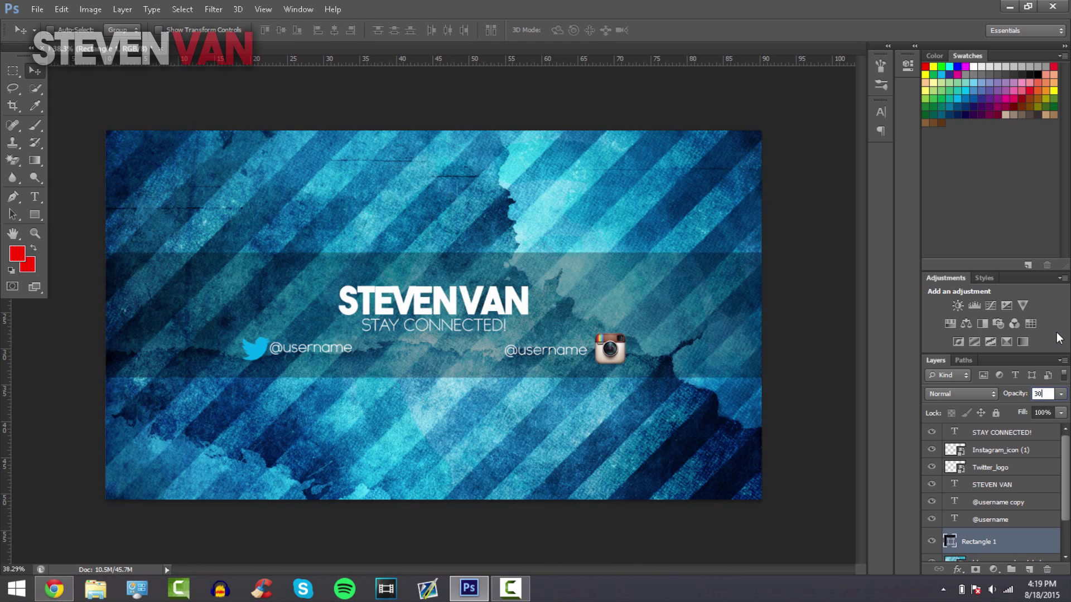
type("50")
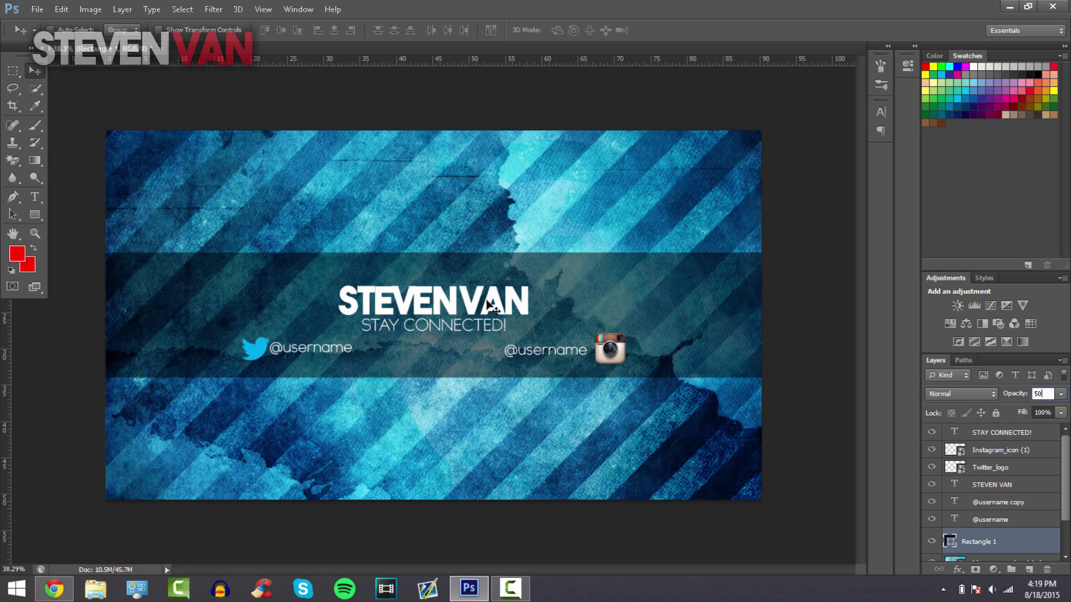
Type TUTORIALS in place of GAMING VIDEOS and centre it above STEVEN VAN.
left_click(35, 196)
left_click(329, 244)
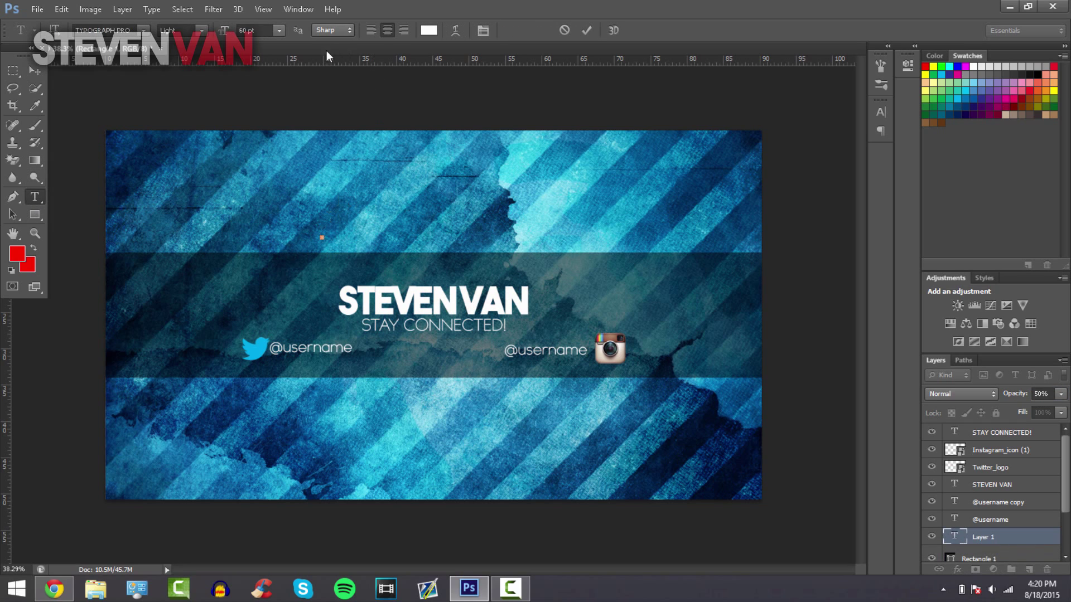
type("GAMING VIDEOS")
key("ctrl+a")
type("TUTORIALS")
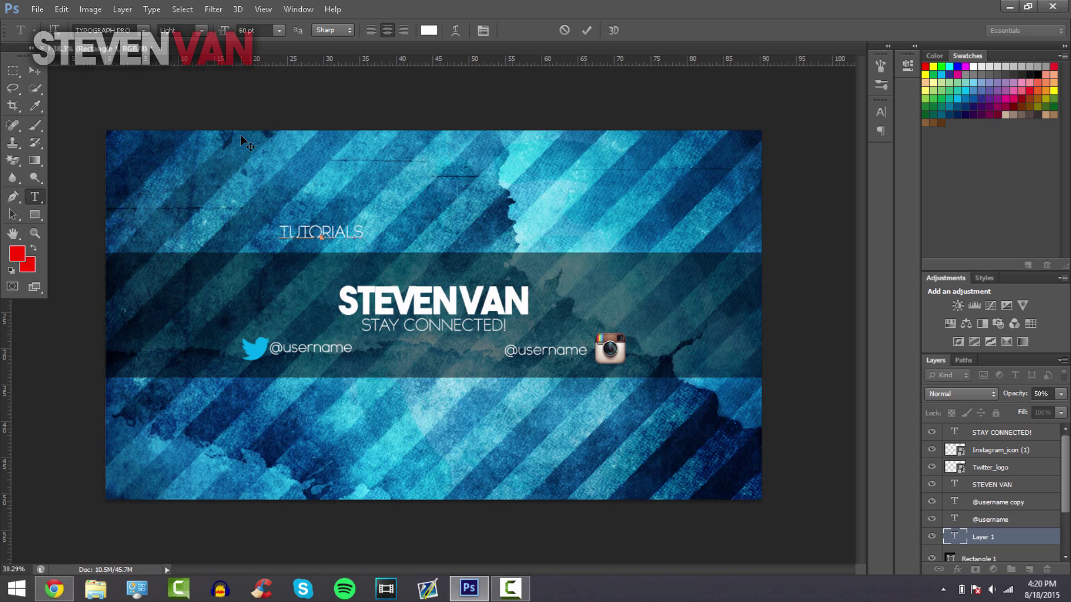
left_click(35, 71)
left_click_drag(355, 260, 467, 301)
key("ctrl+a")
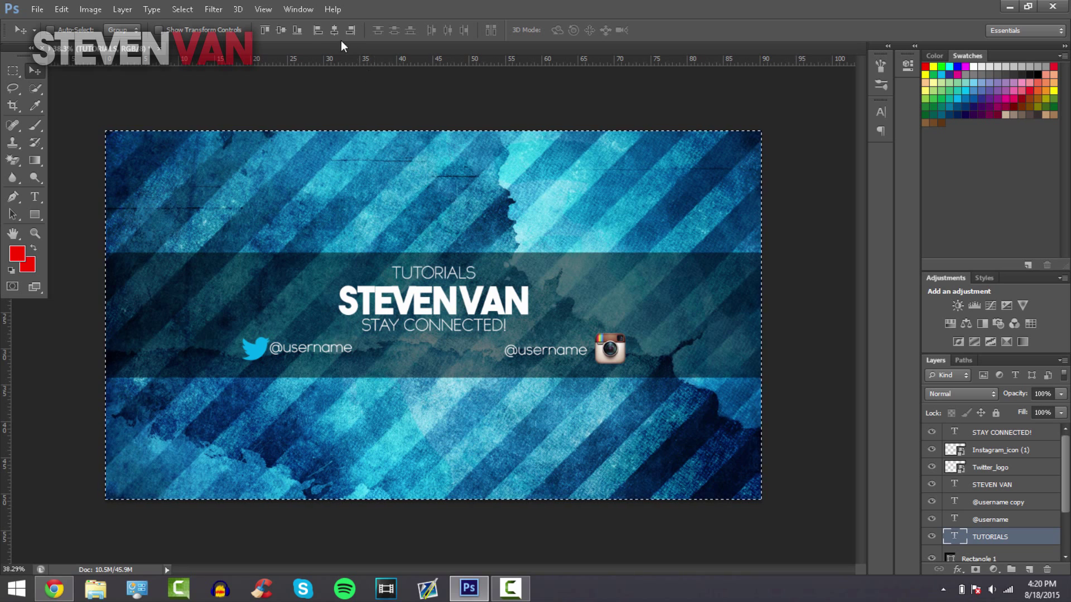
key("ctrl+d")
Save the banner through Save As with PNG chosen as the format.
key("alt+f")
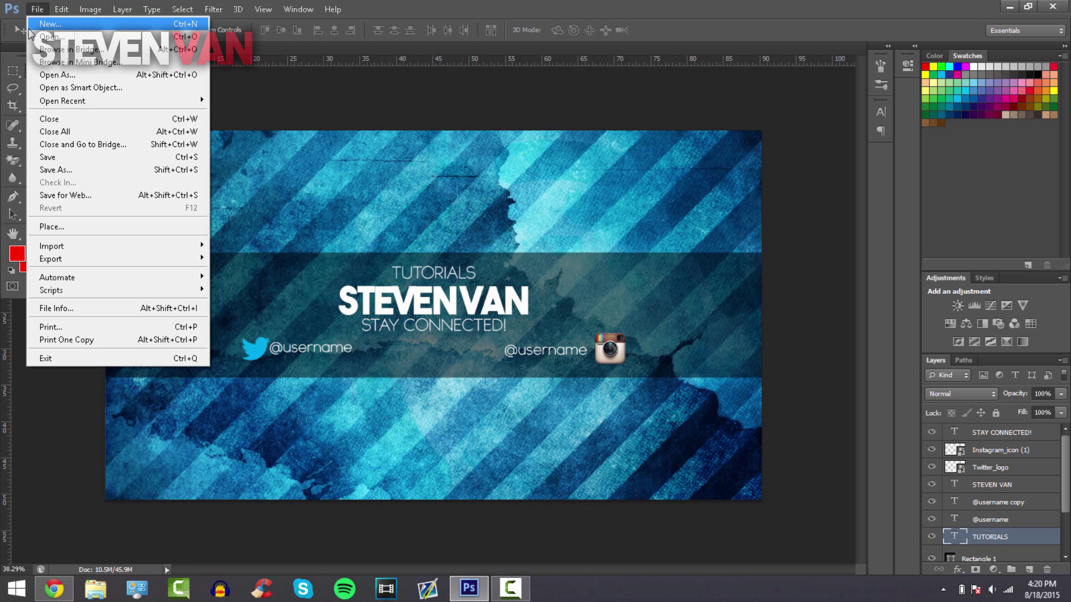
left_click(56, 169)
left_click(223, 313)
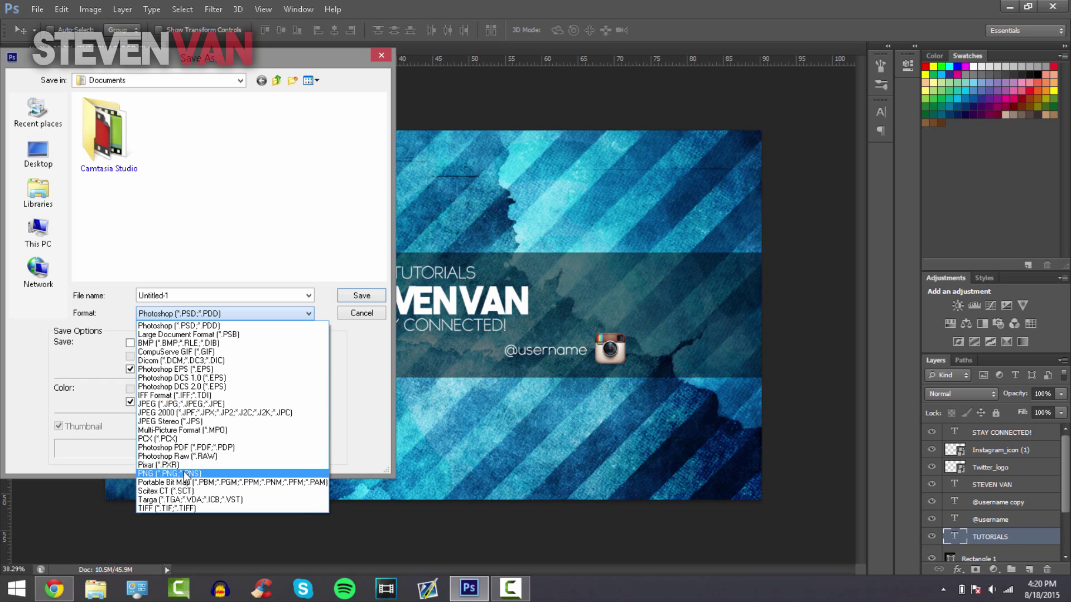
left_click(167, 473)
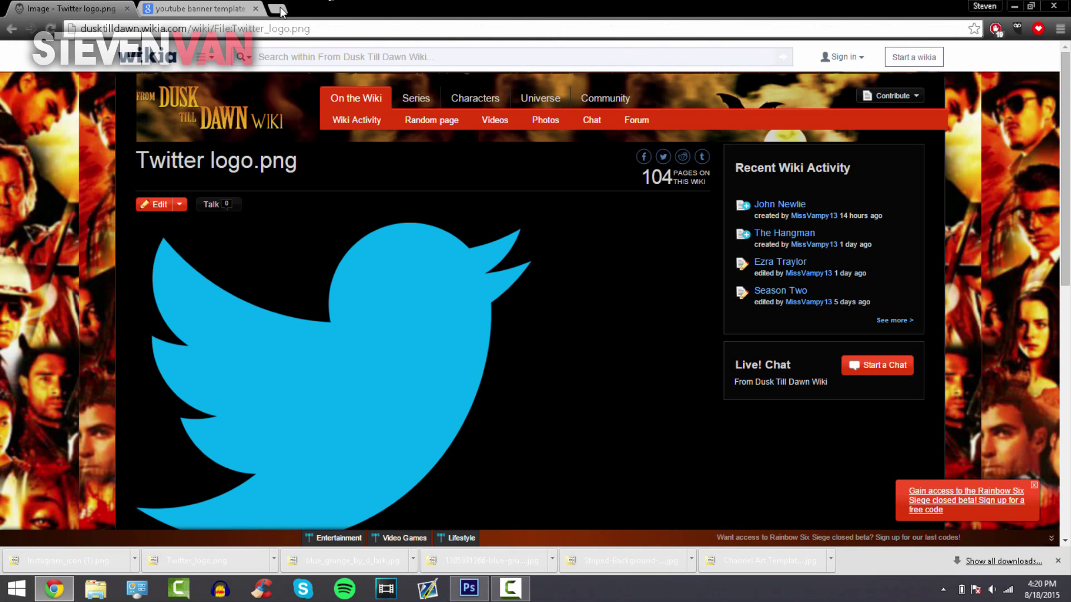
Bring up the YouTube home page in the browser.
left_click(228, 8)
key("Return")
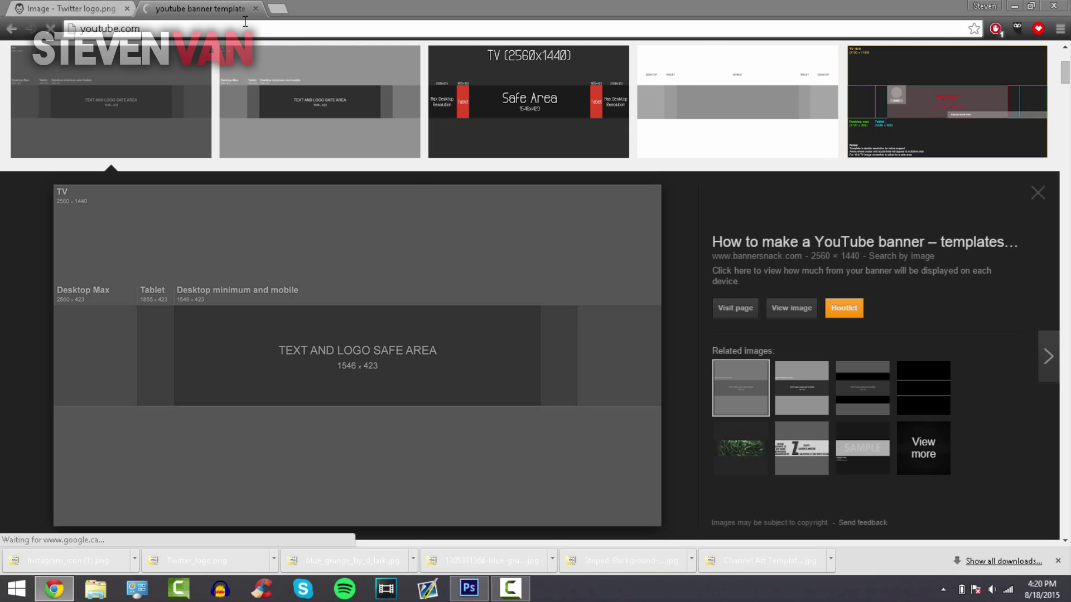
key("alt+Tab")
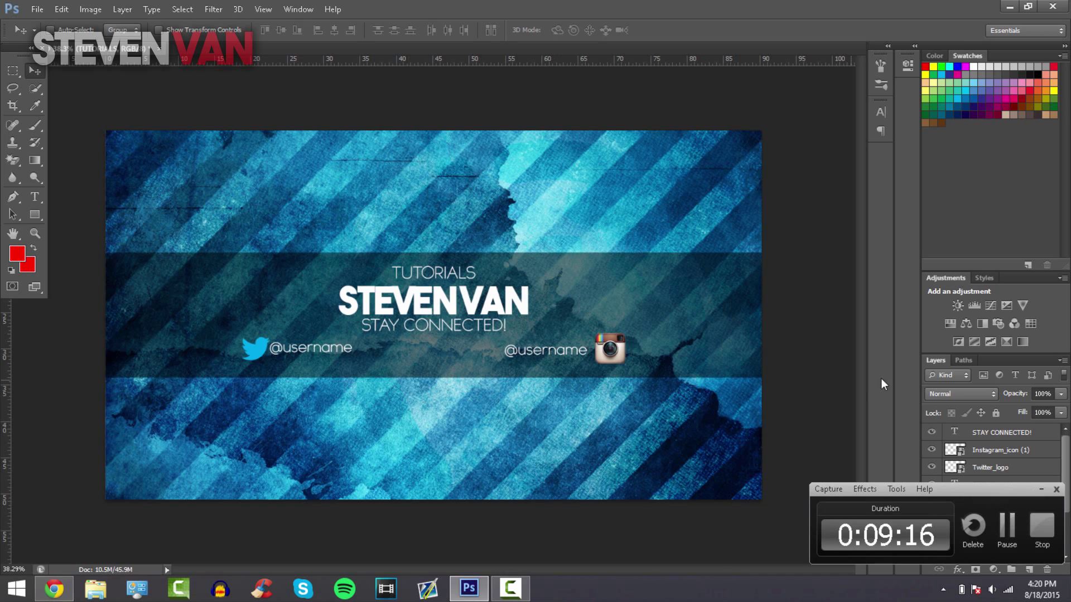
left_click(1040, 493)
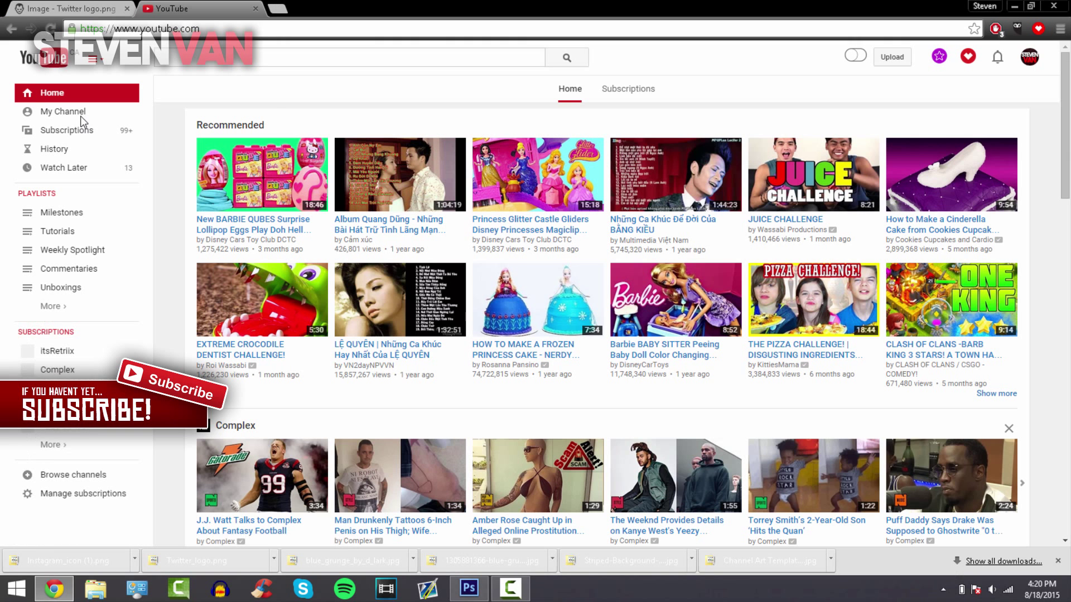
From your own channel page, start editing the channel art to choose a new photo.
left_click(77, 115)
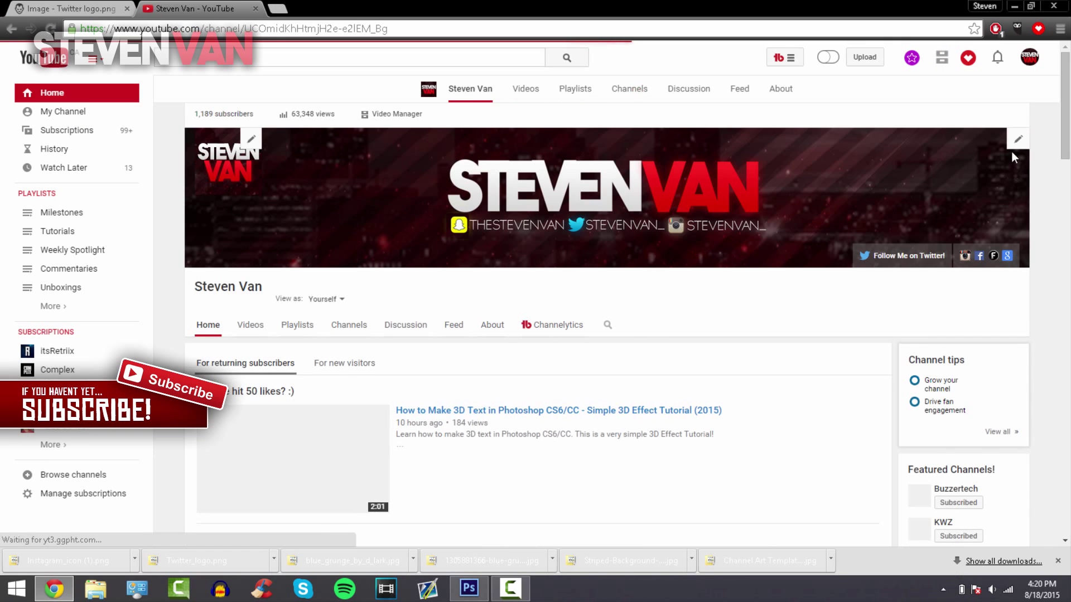
left_click(1017, 113)
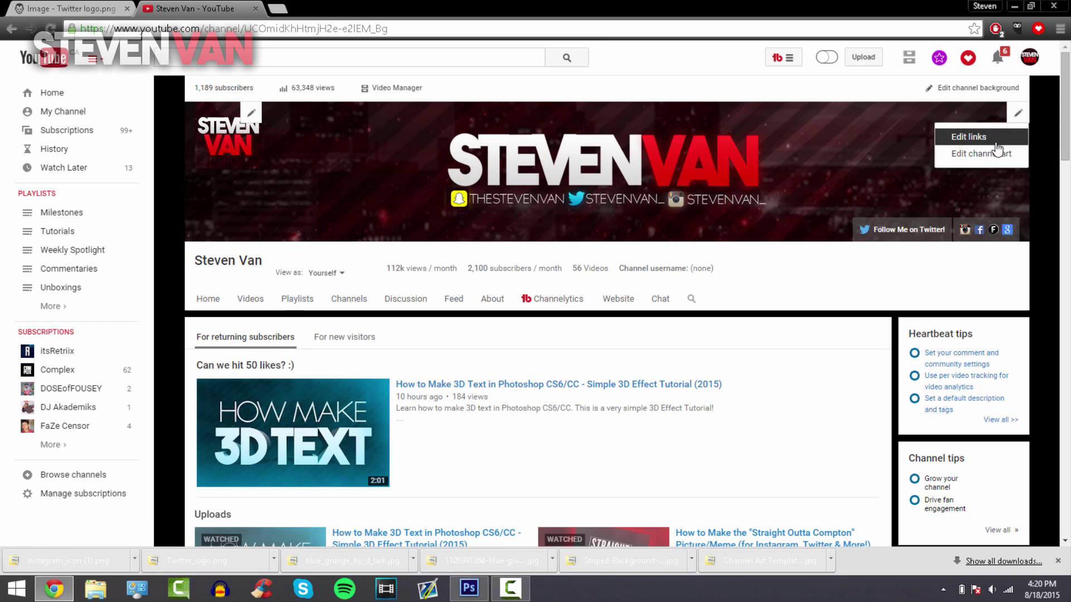
left_click(982, 154)
Upload the saved PNG banner as channel art; YouTube rejects it as over 4 MB.
left_click(476, 324)
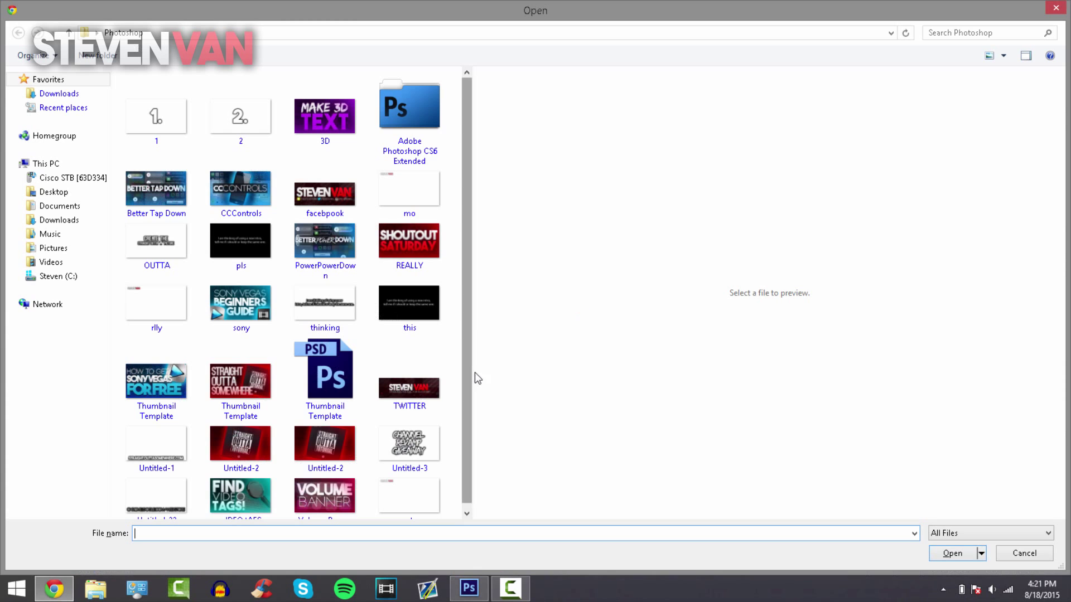
left_click(914, 533)
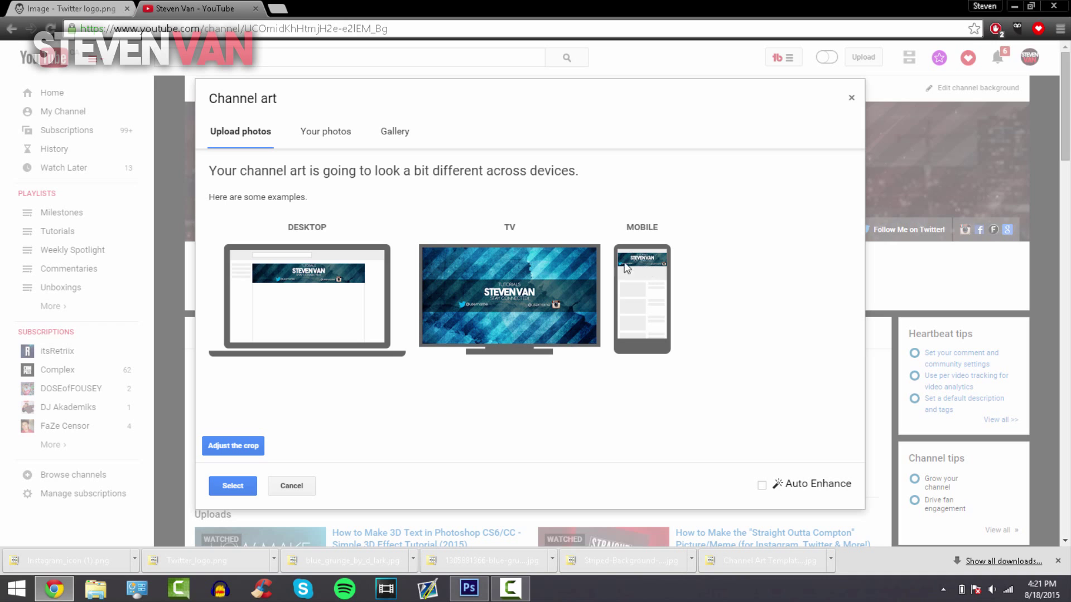
left_click(229, 482)
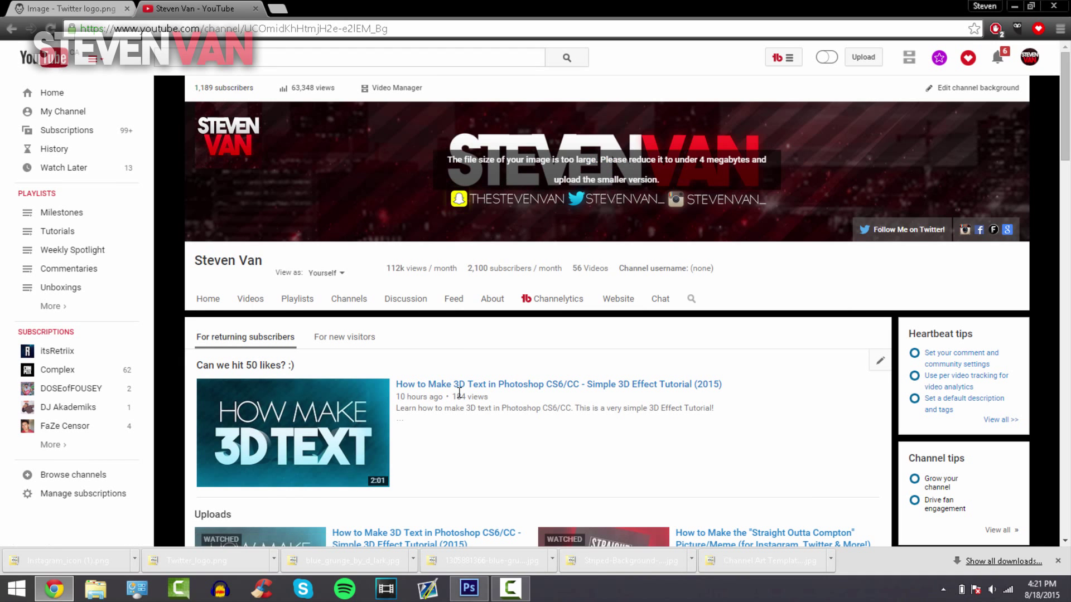
Save the banner as a JPEG at quality 11 (Maximum), about 2.6M.
key("alt+Tab")
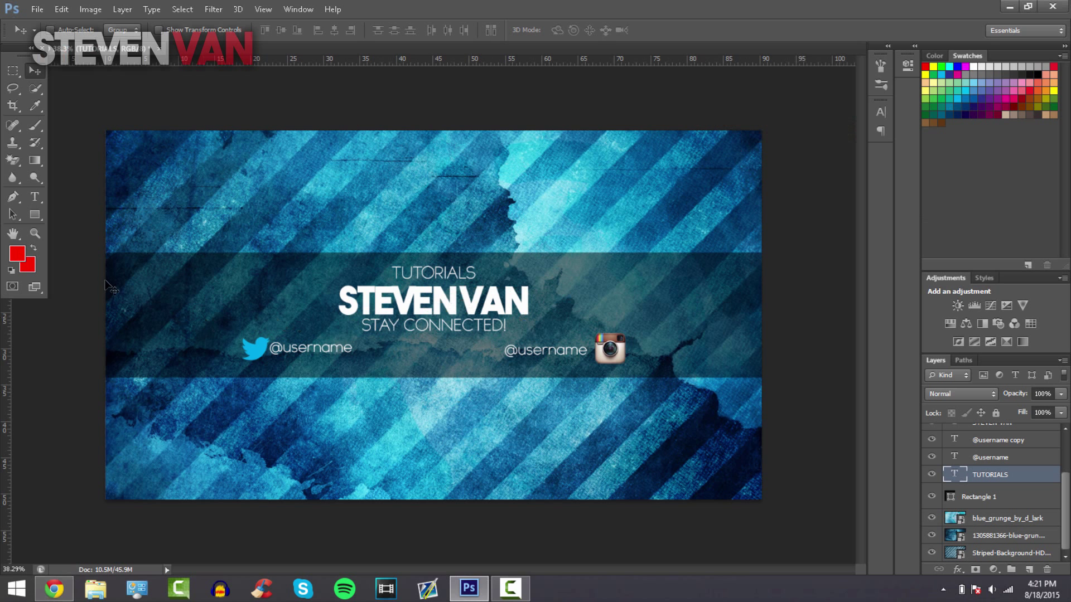
left_click(36, 9)
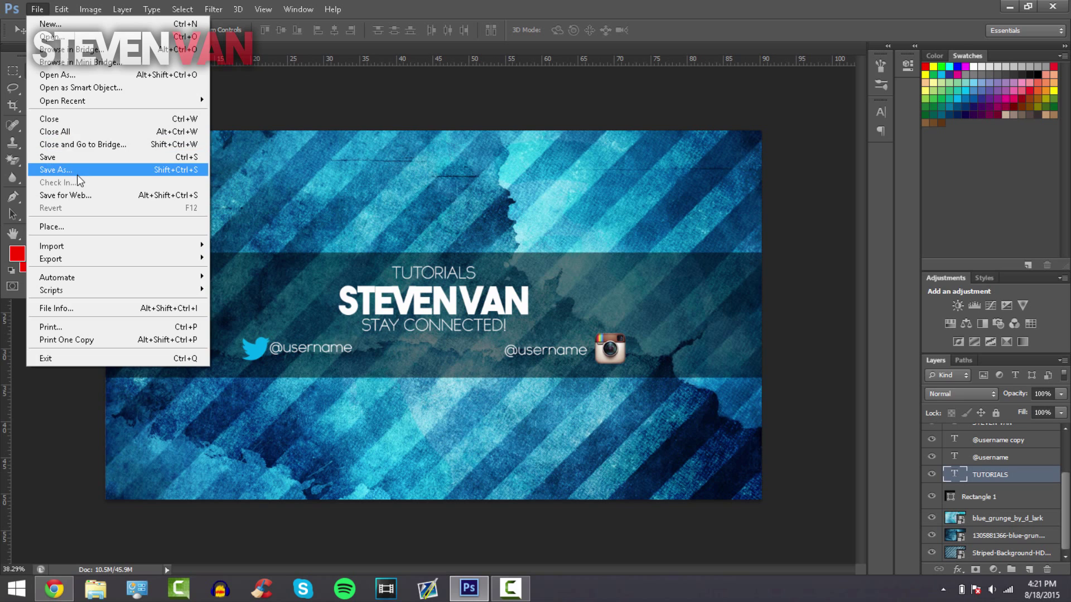
left_click(78, 174)
left_click(256, 314)
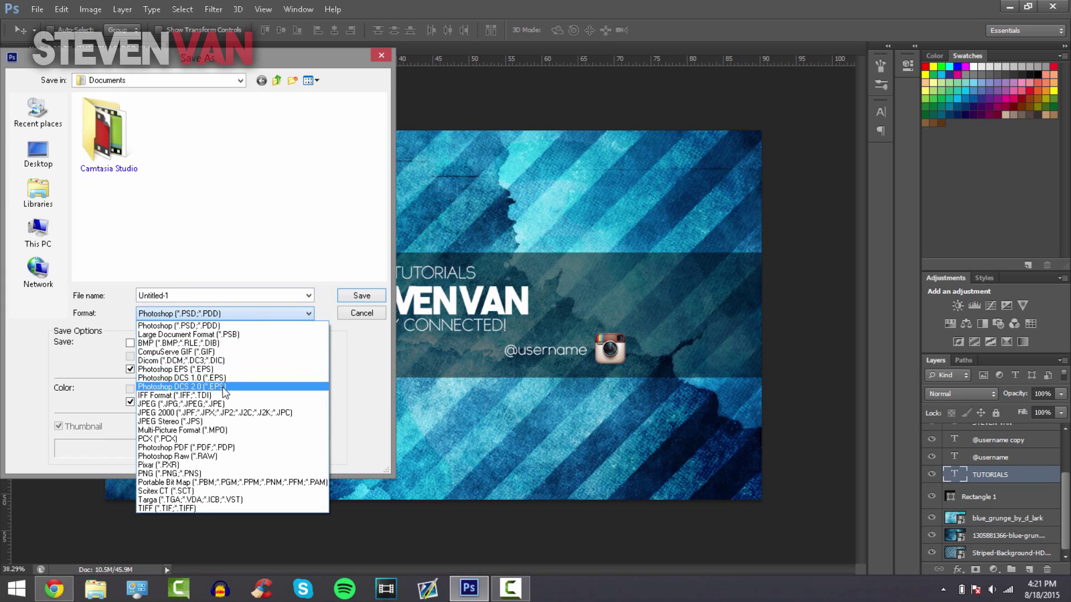
left_click(220, 400)
key("Return")
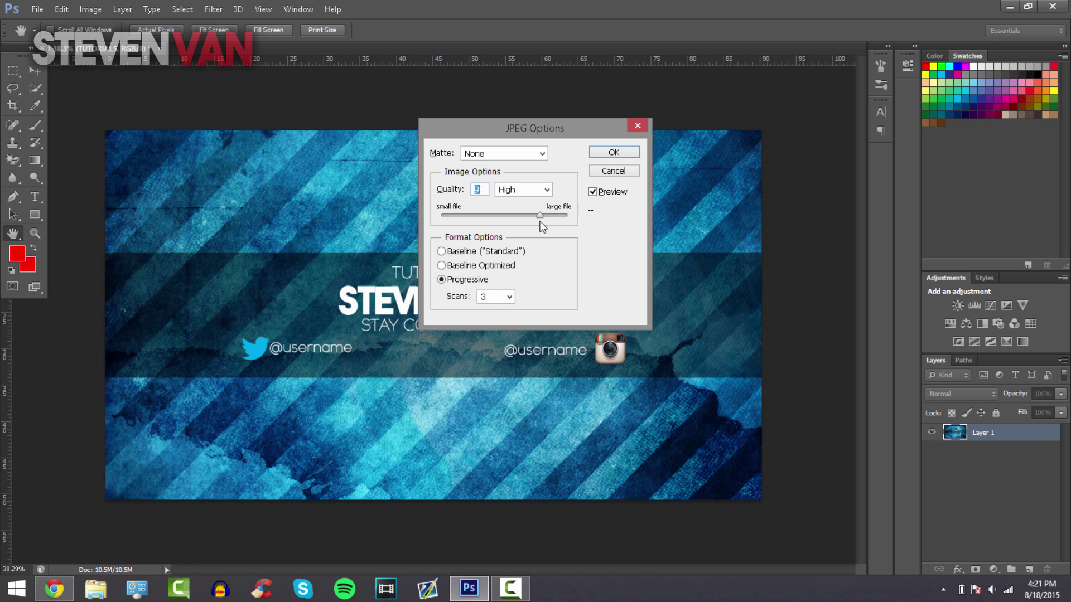
left_click_drag(551, 218, 553, 216)
left_click(612, 153)
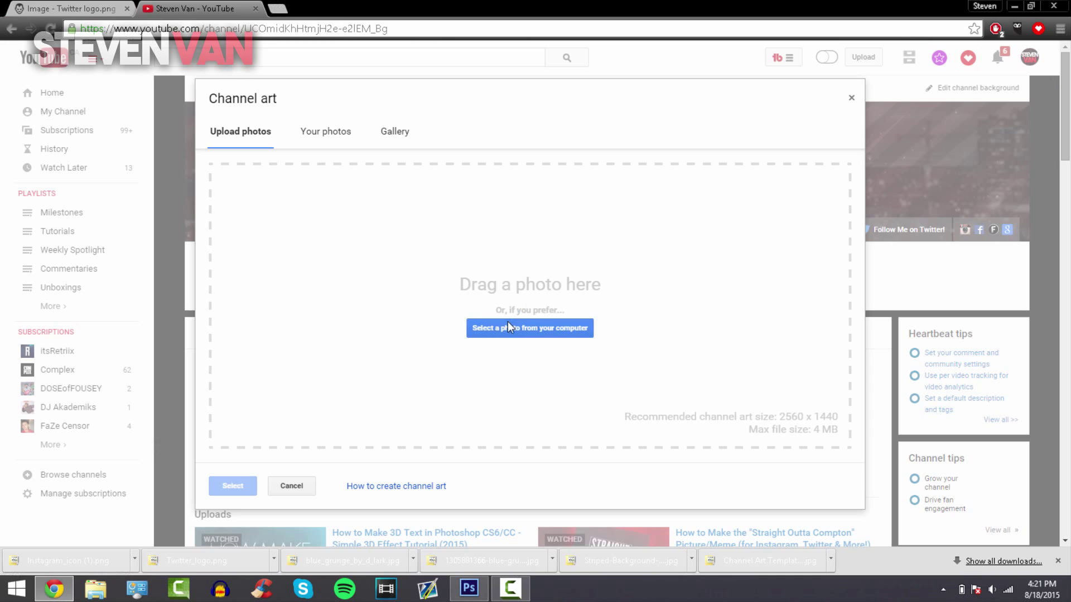
Upload the new JPEG banner and apply it as the channel art.
left_click(507, 322)
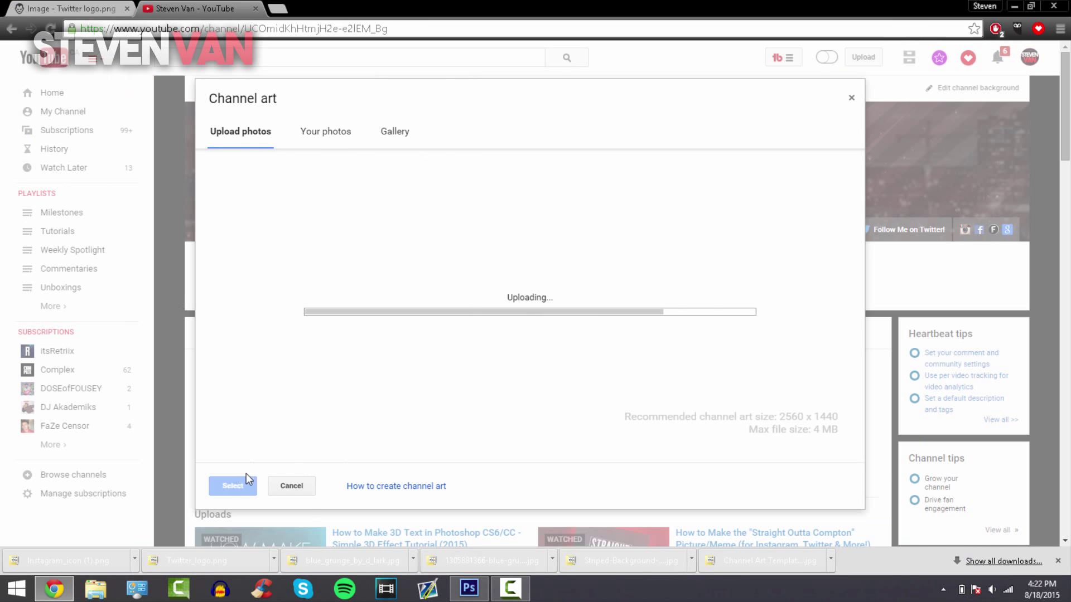
left_click(233, 486)
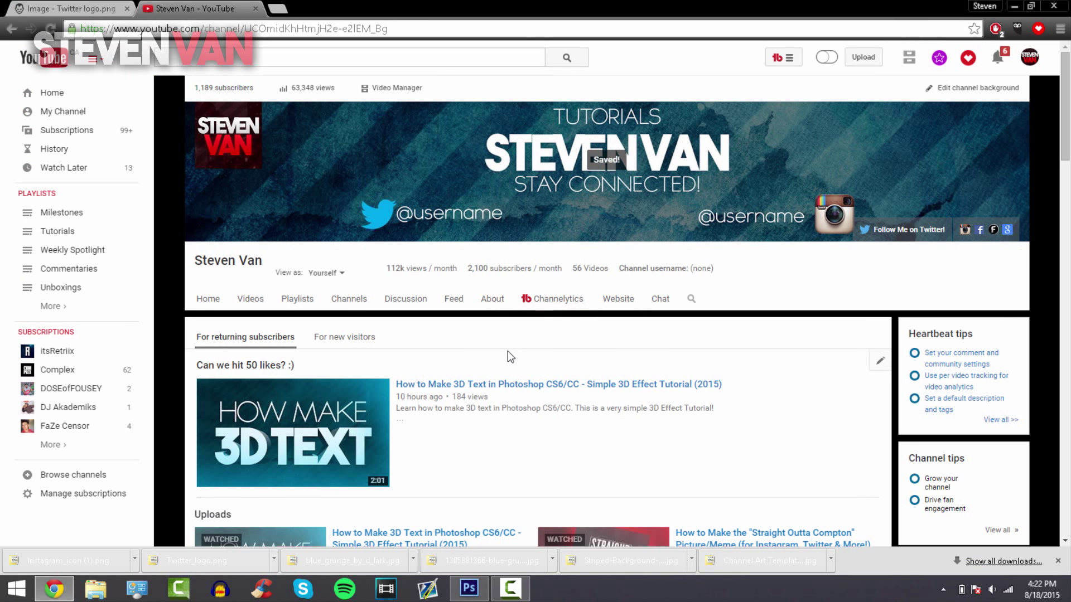